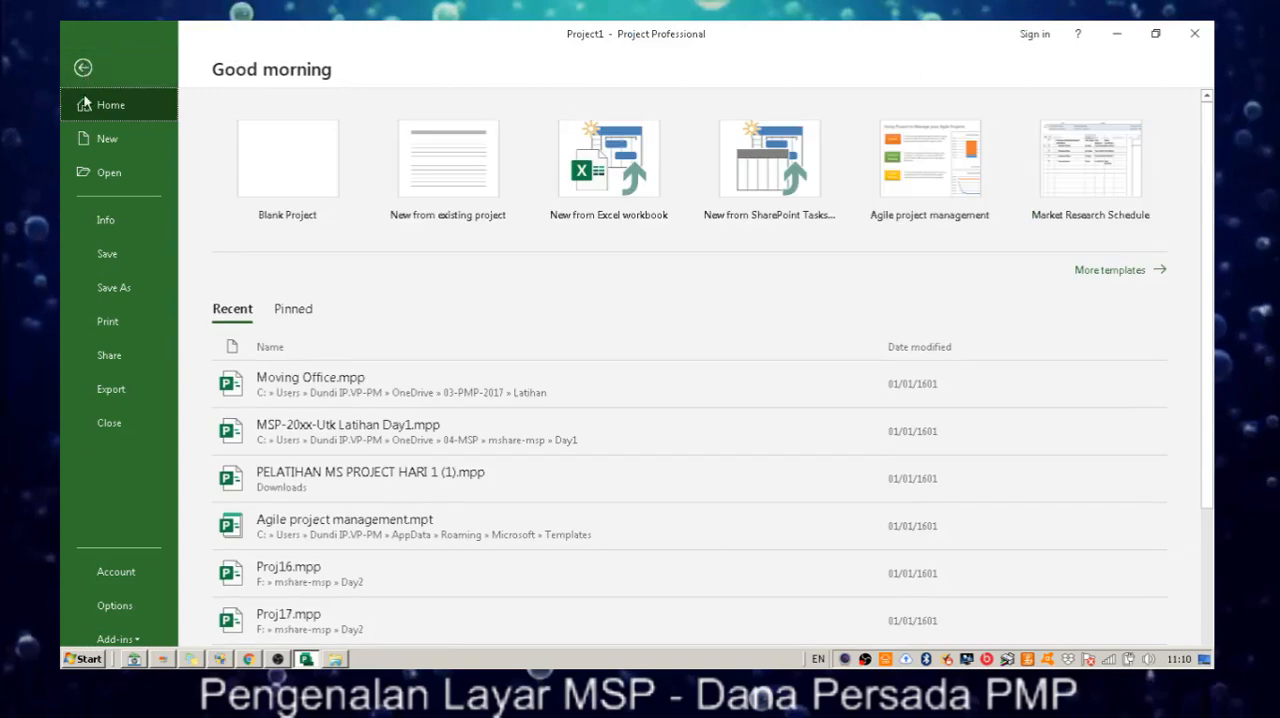
Start saving the project in the Latihan folder, create a new subfolder named PJBGresik there and open it.
click(147, 250)
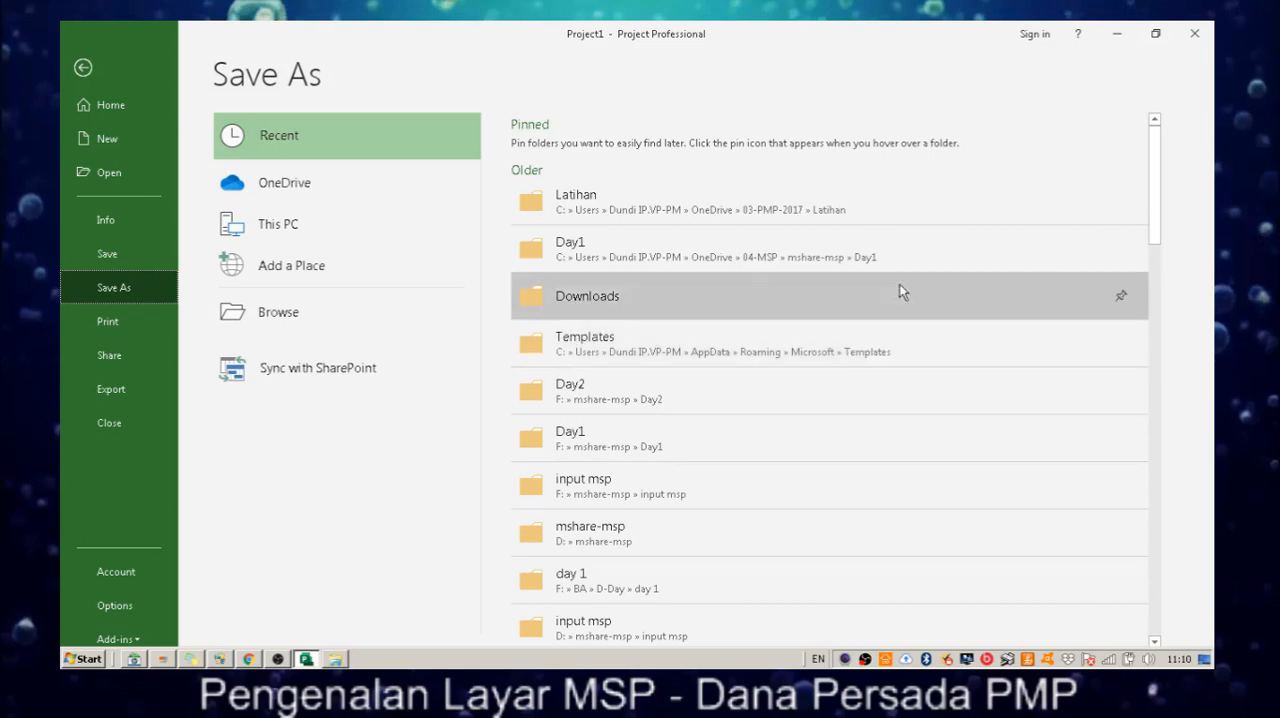
click(909, 187)
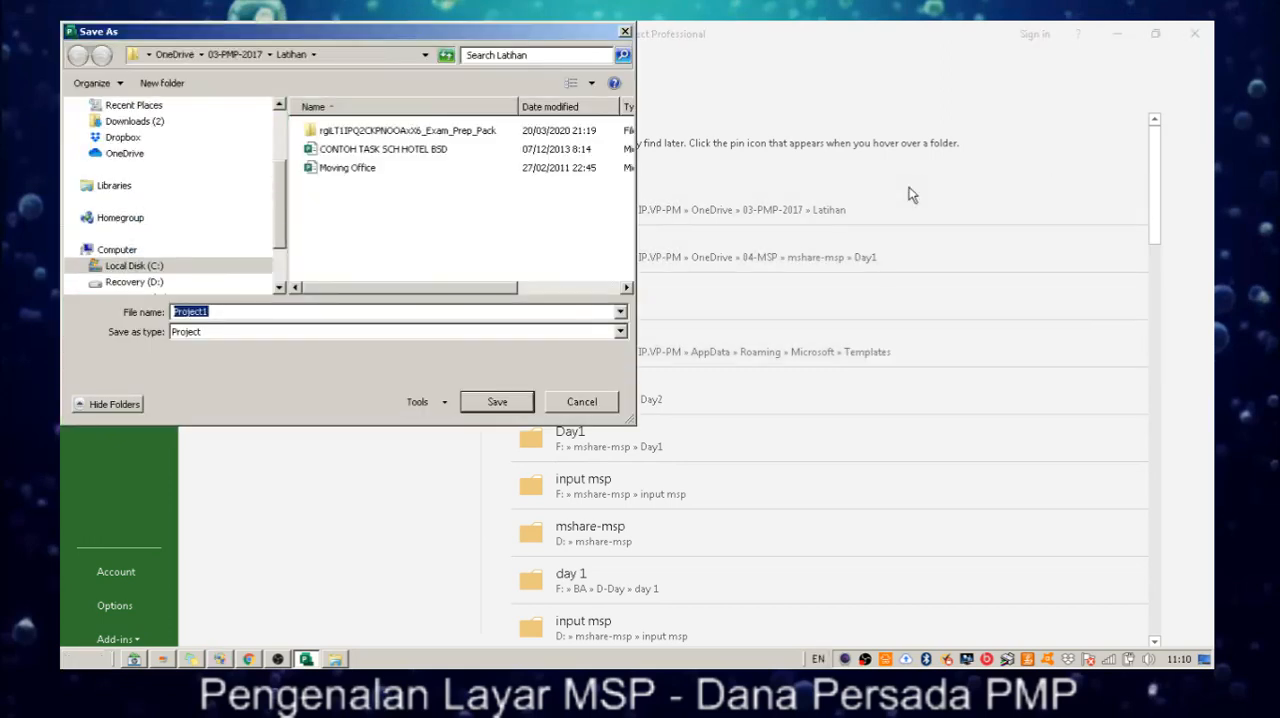
click(154, 83)
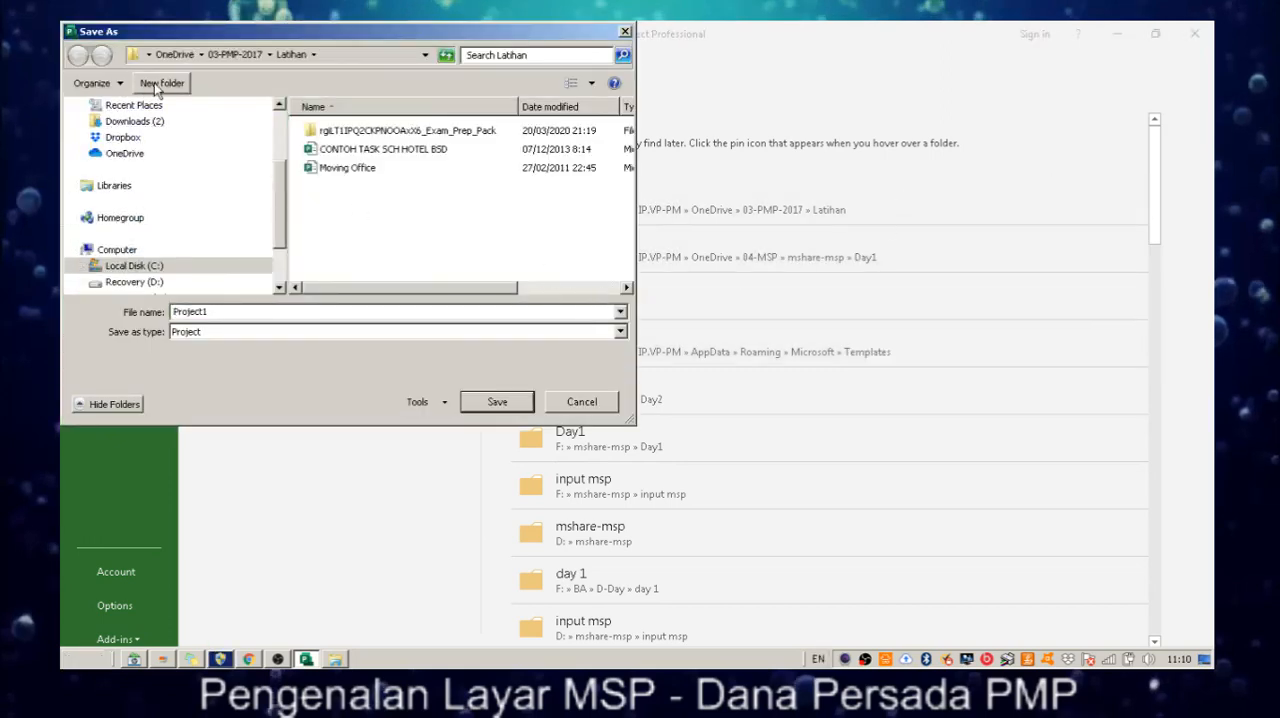
text(PJBGre)
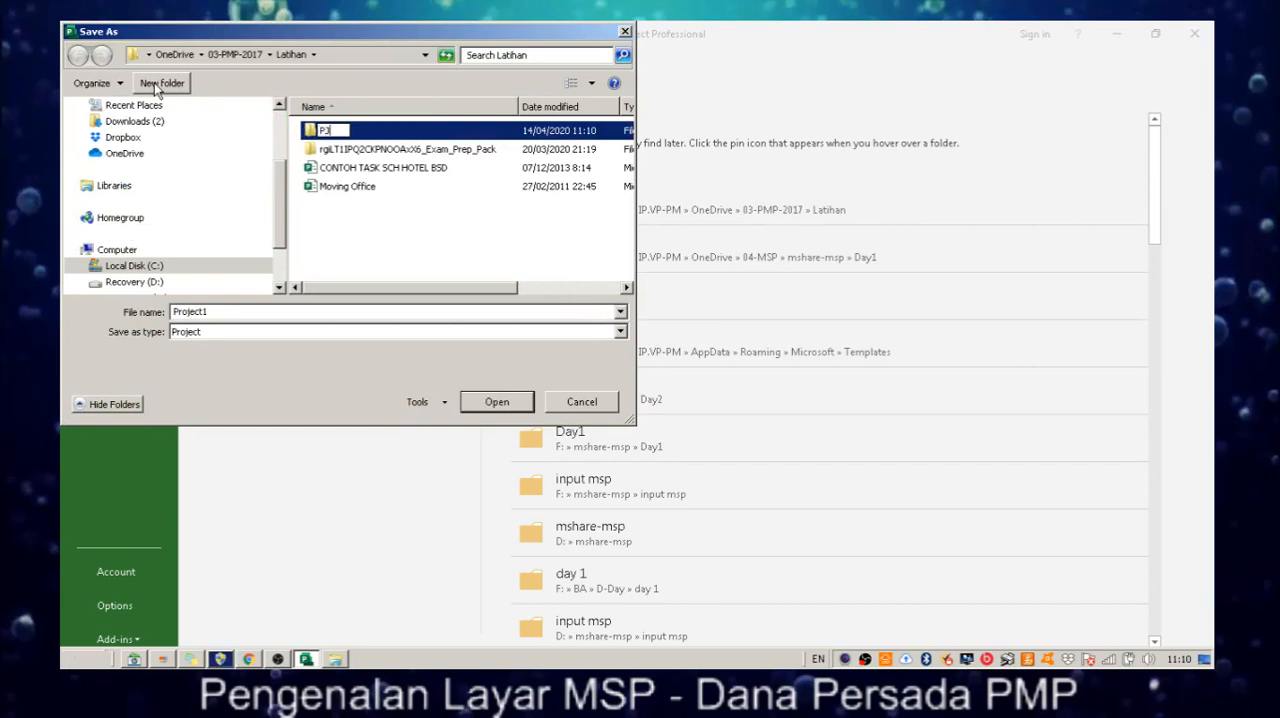
key(BackSpace)
key(BackSpace)
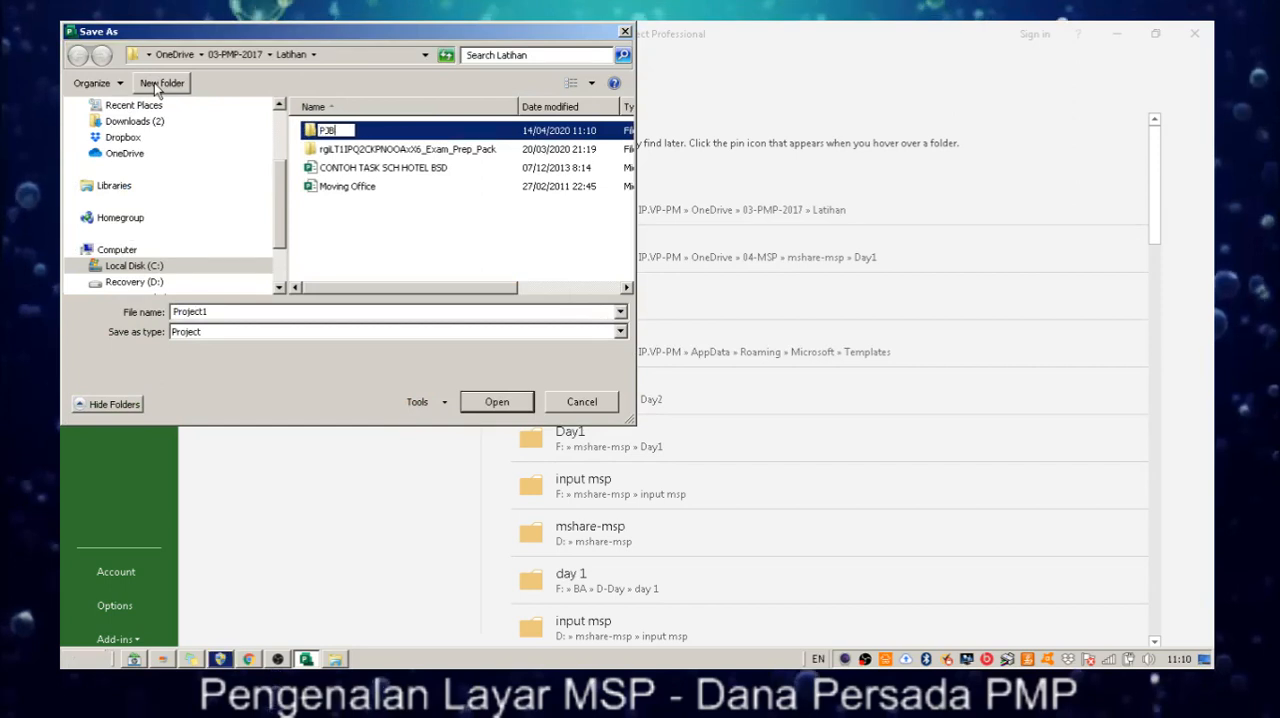
text(resik)
click(435, 137)
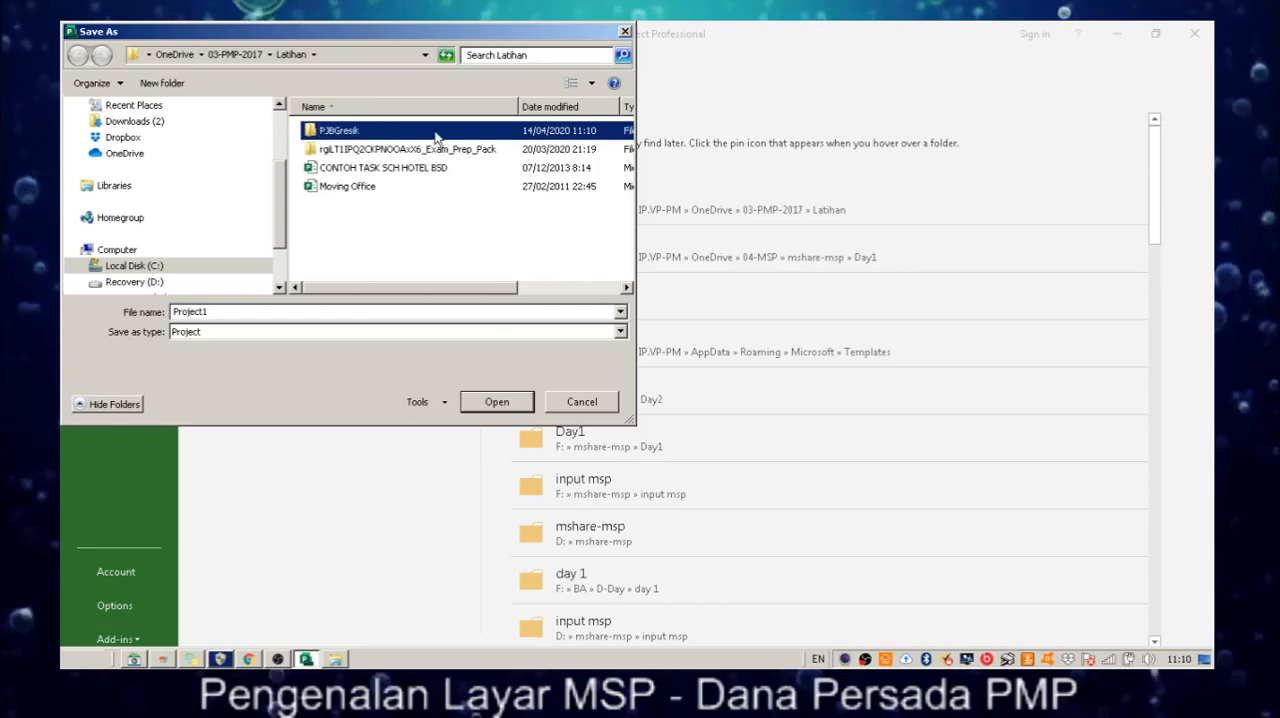
double_click(348, 131)
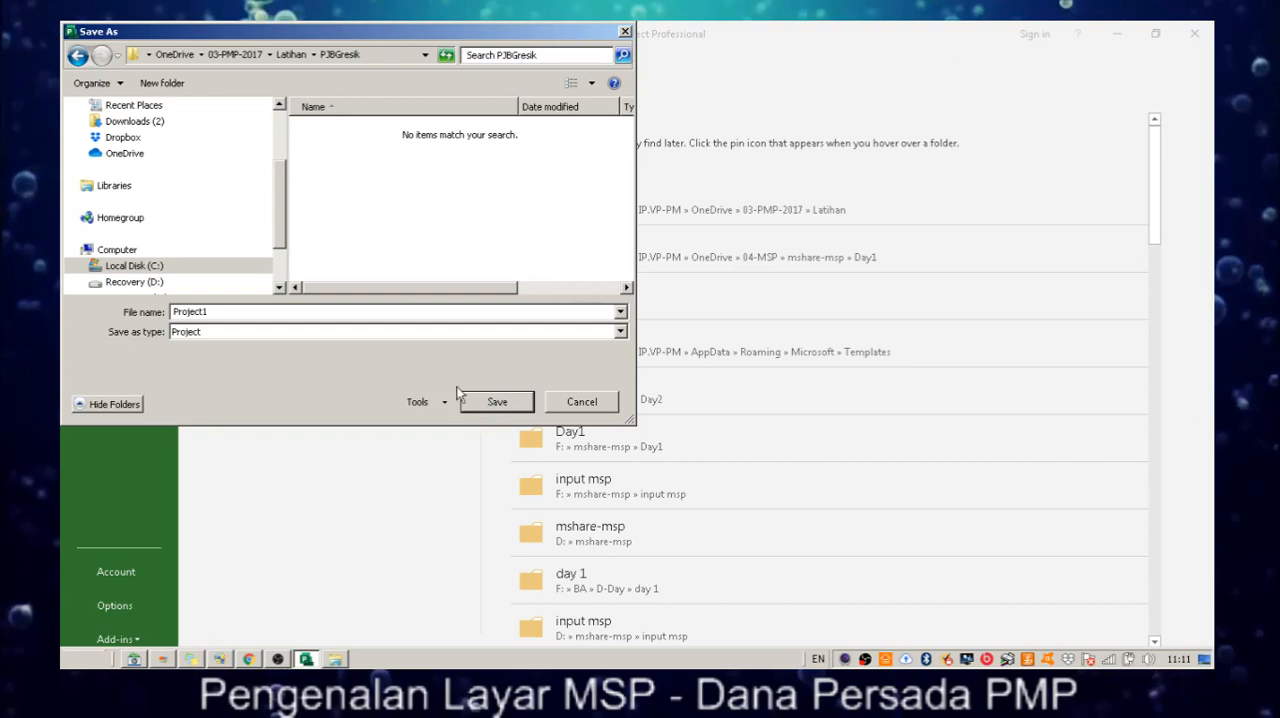
Save the file under the name LatihanProject1 with the Project file type.
double_click(236, 311)
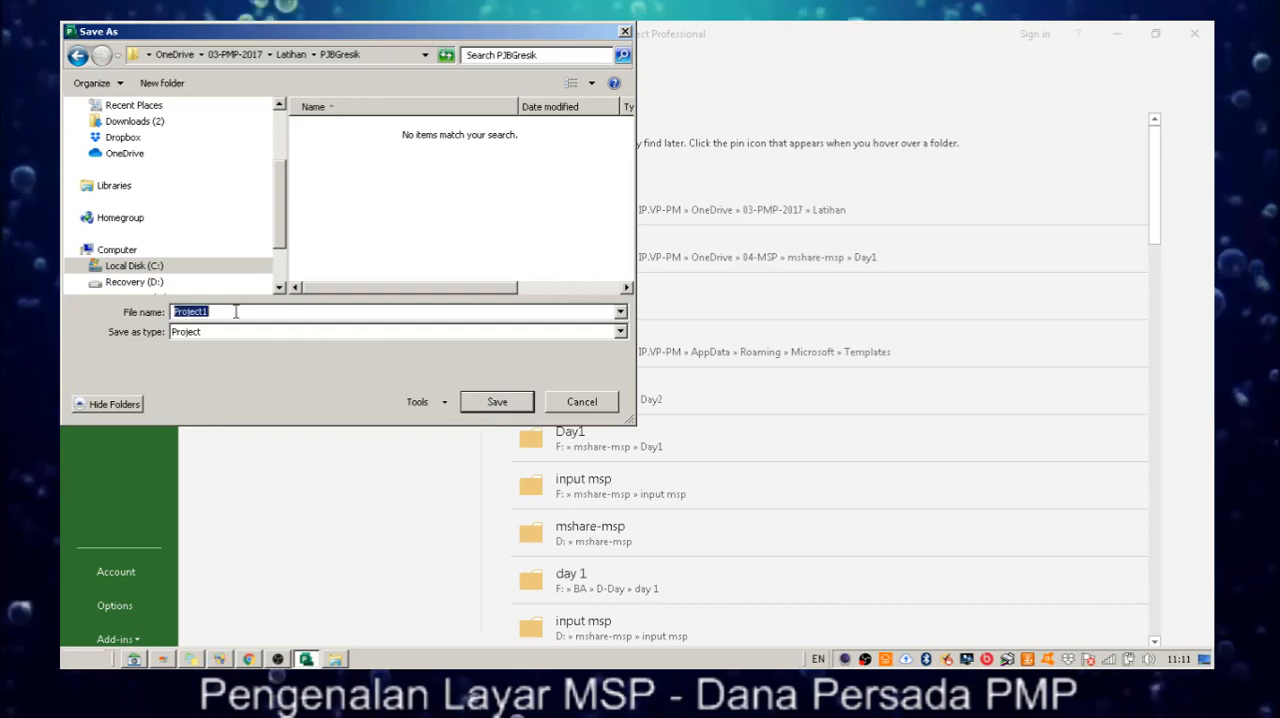
key(Home)
text(Latihan)
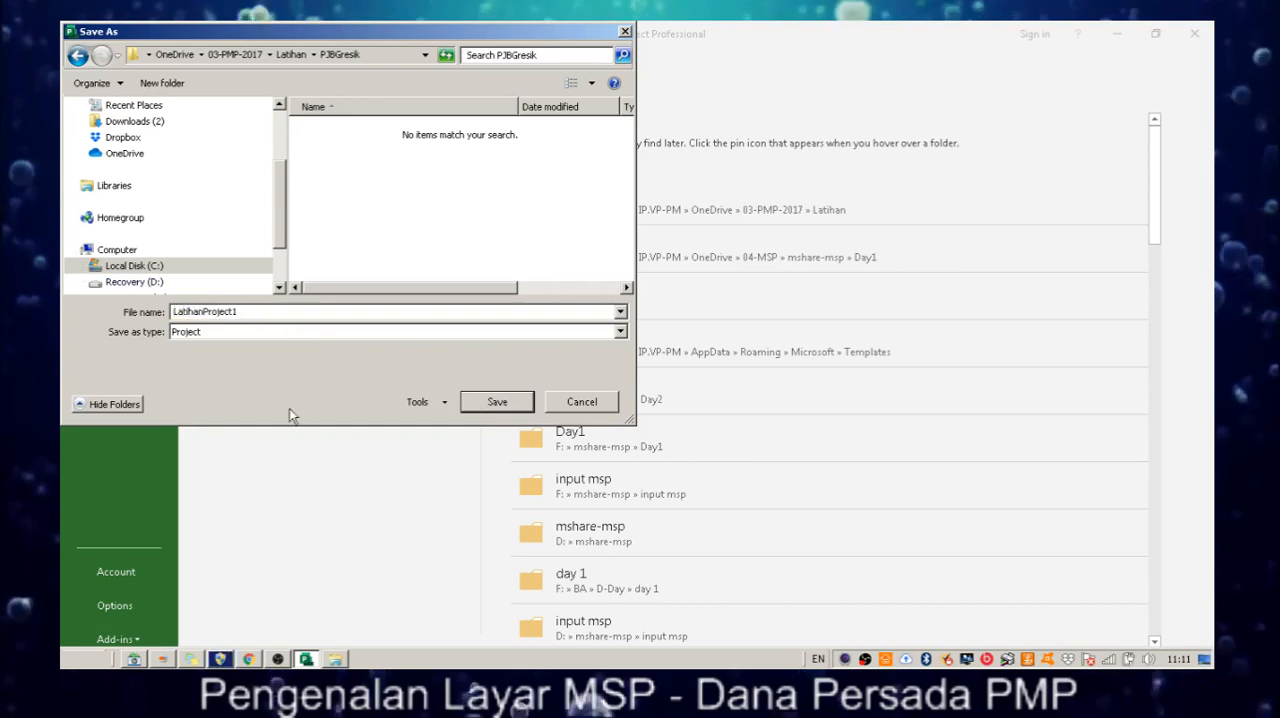
click(340, 333)
click(340, 336)
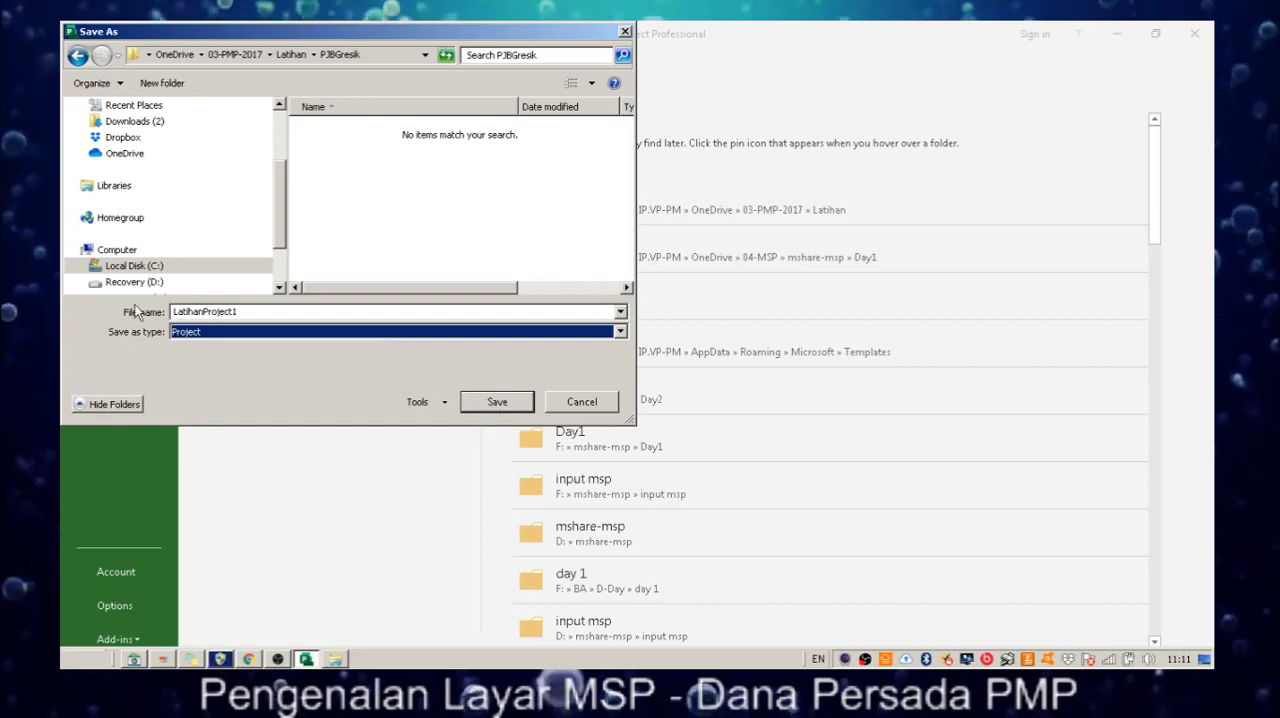
click(485, 405)
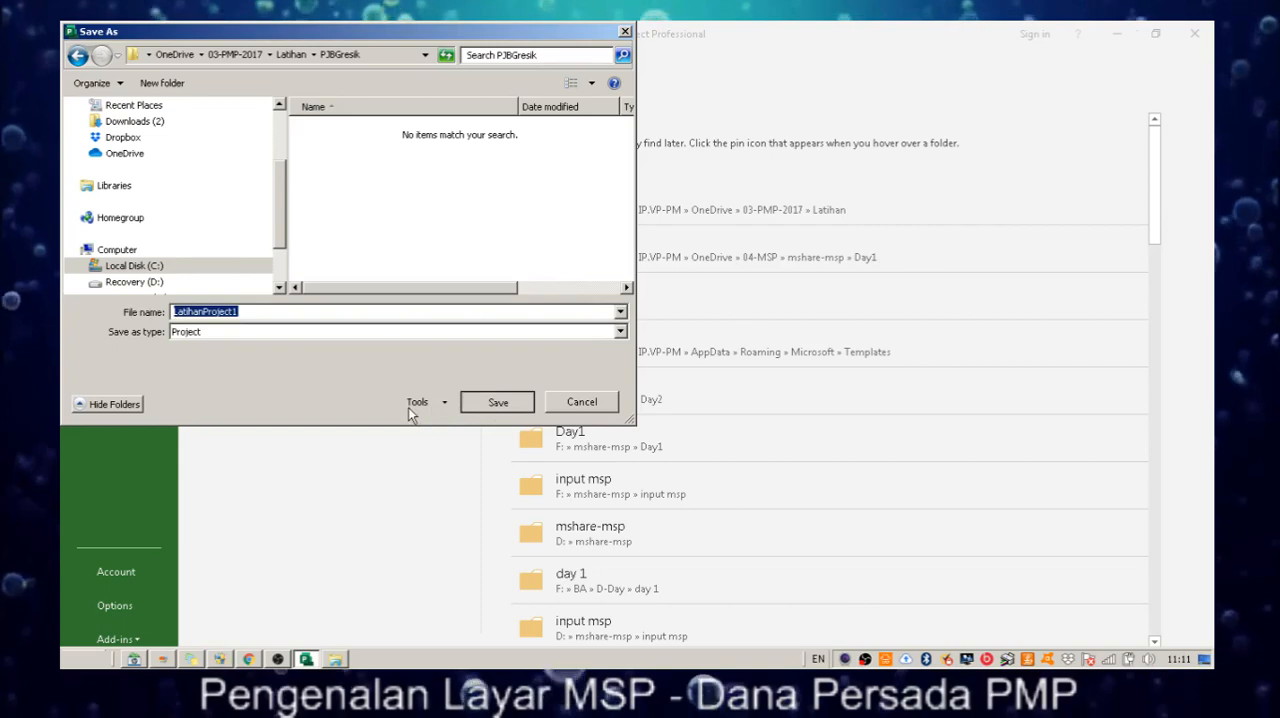
click(514, 409)
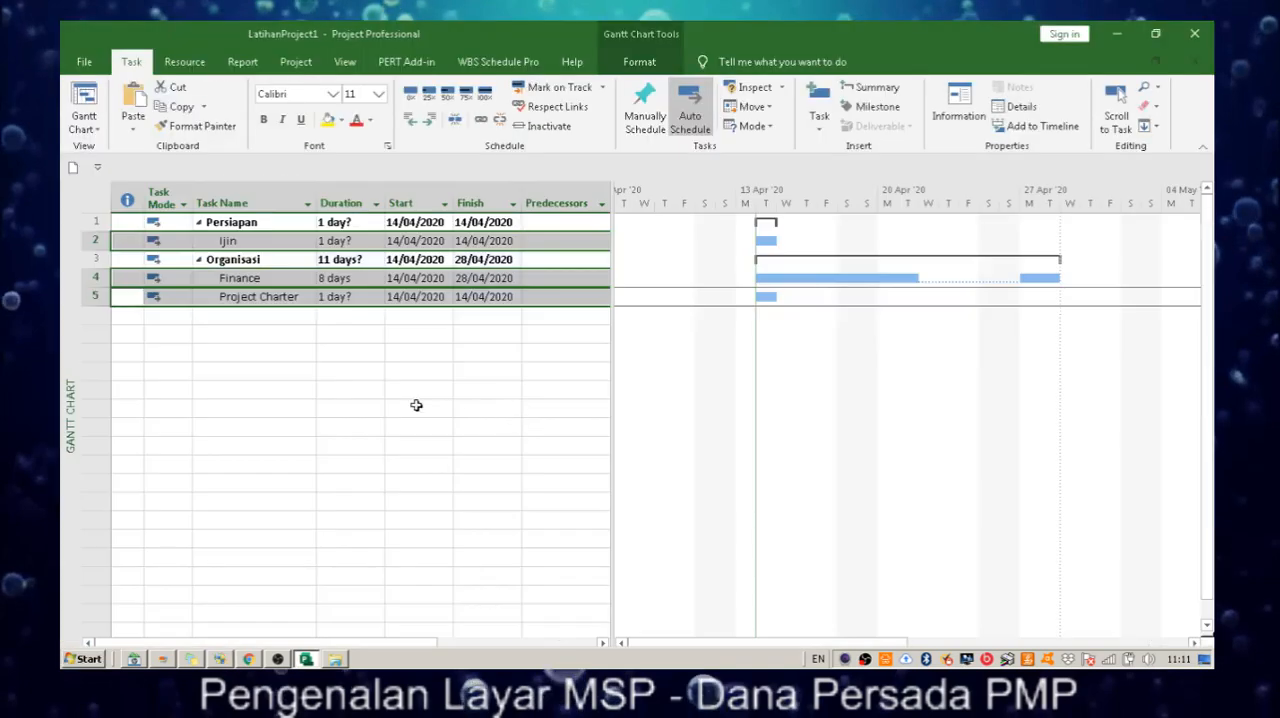
Link the selected tasks Ijin, Finance and Project Charter in sequence and save the project.
click(480, 119)
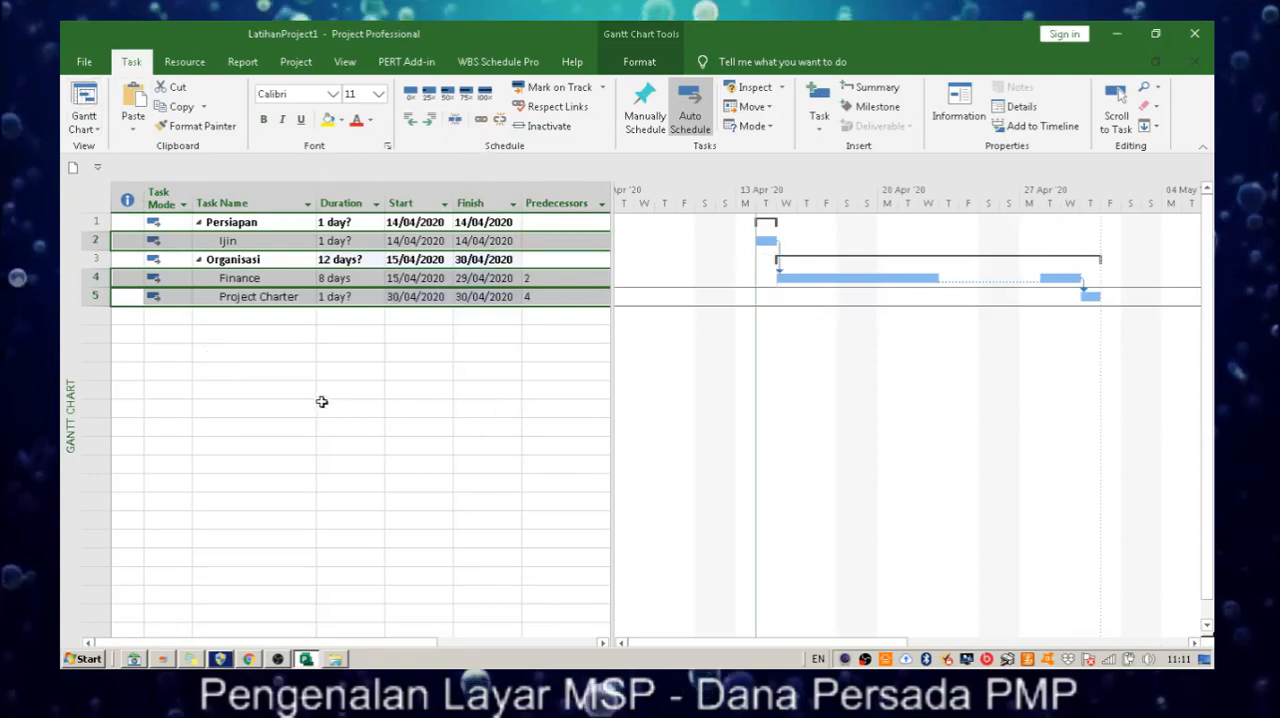
click(85, 62)
click(148, 249)
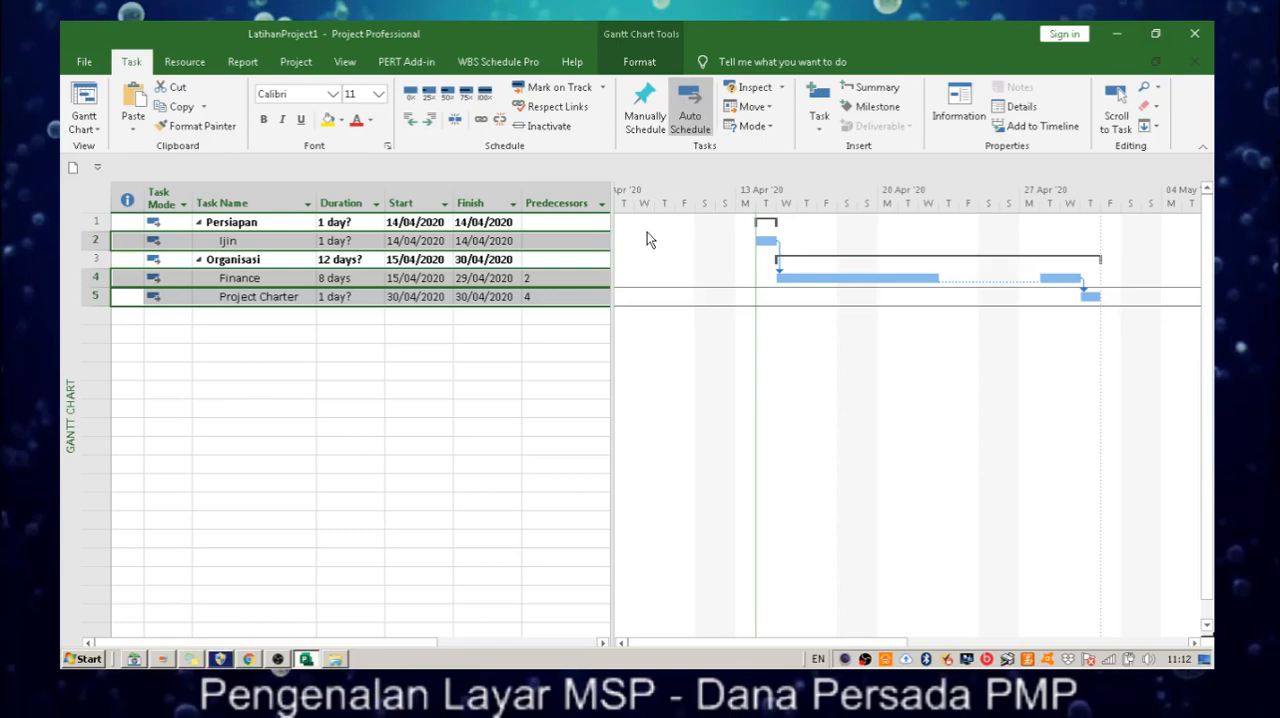
Select the whole task table and switch all tasks to manual scheduling.
click(517, 353)
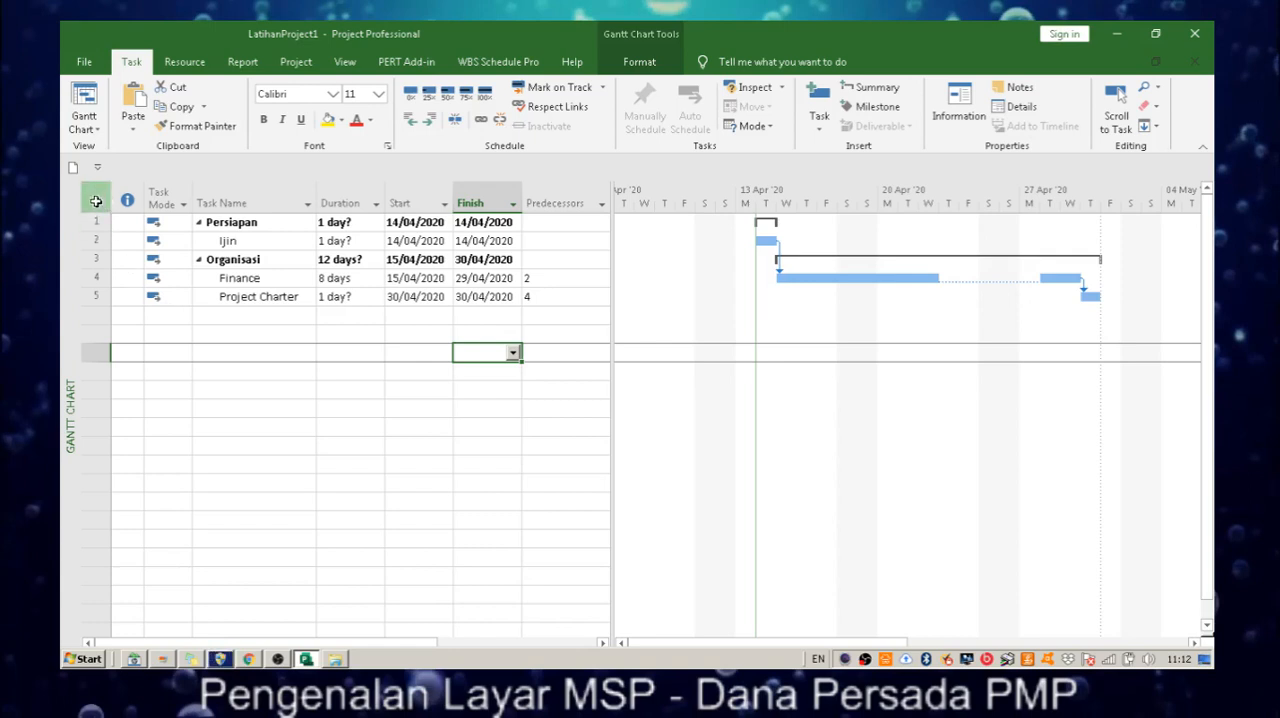
mouse_move(96, 201)
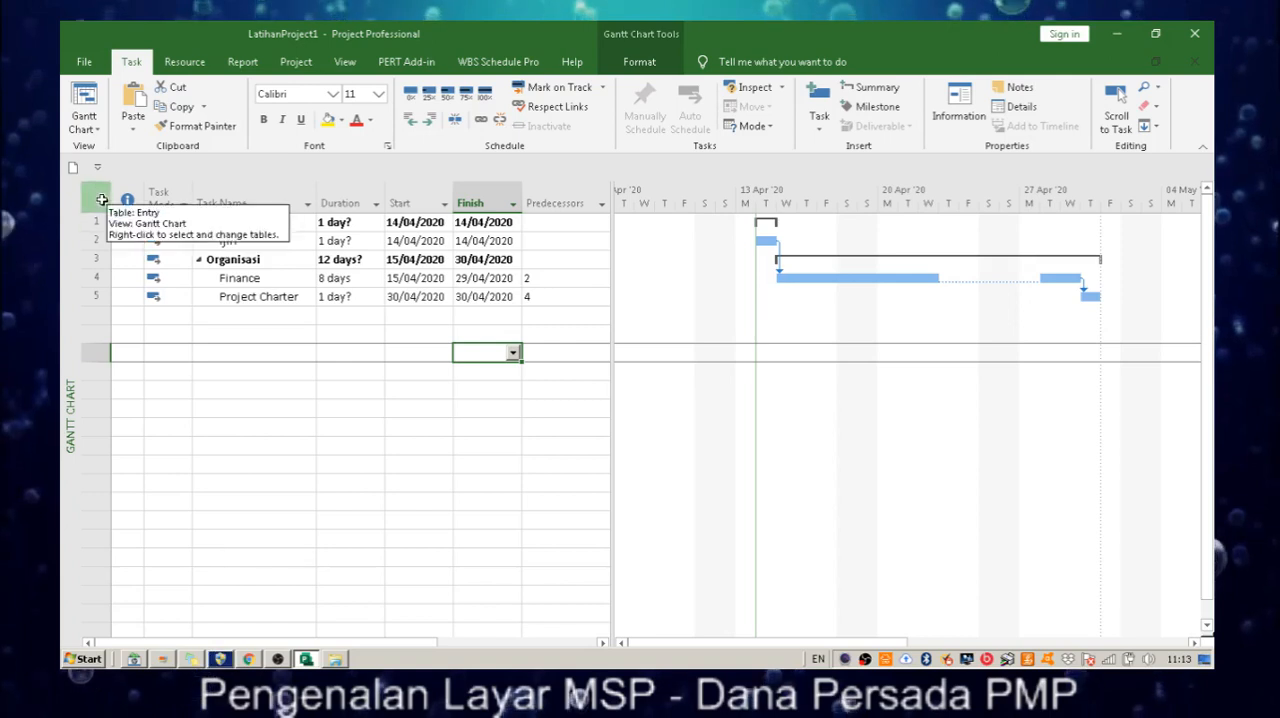
click(102, 200)
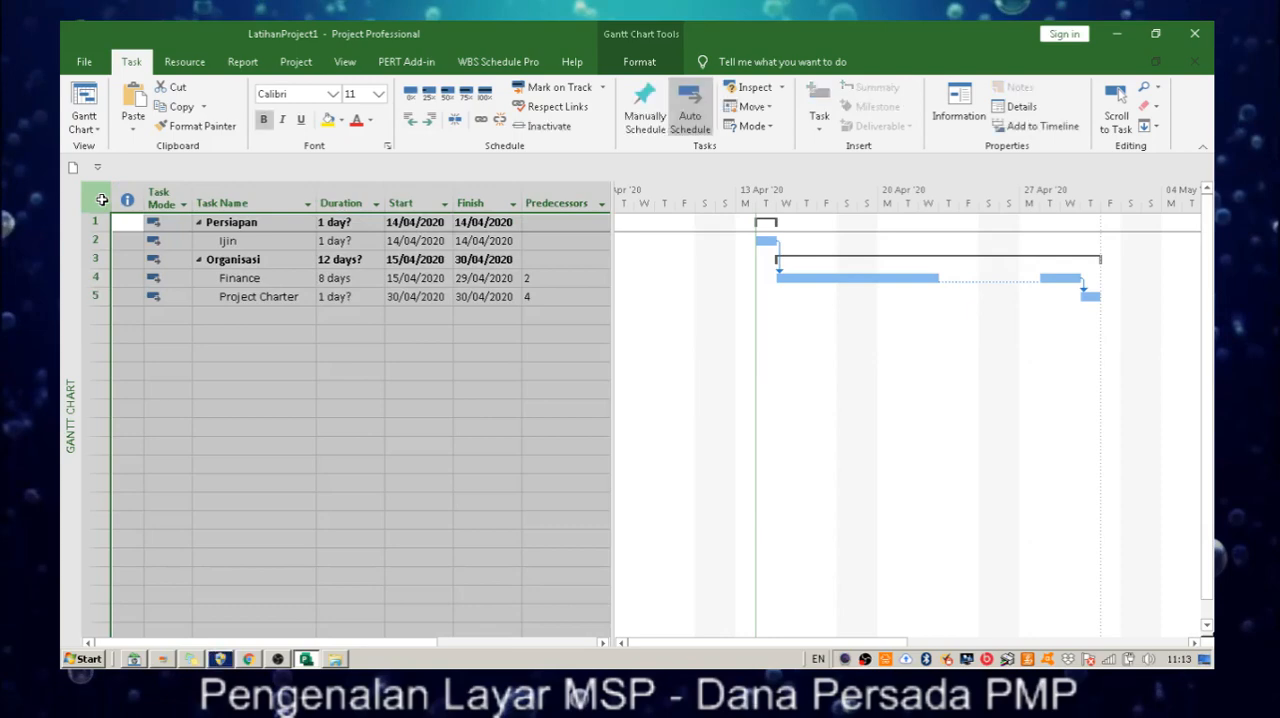
click(196, 327)
click(102, 200)
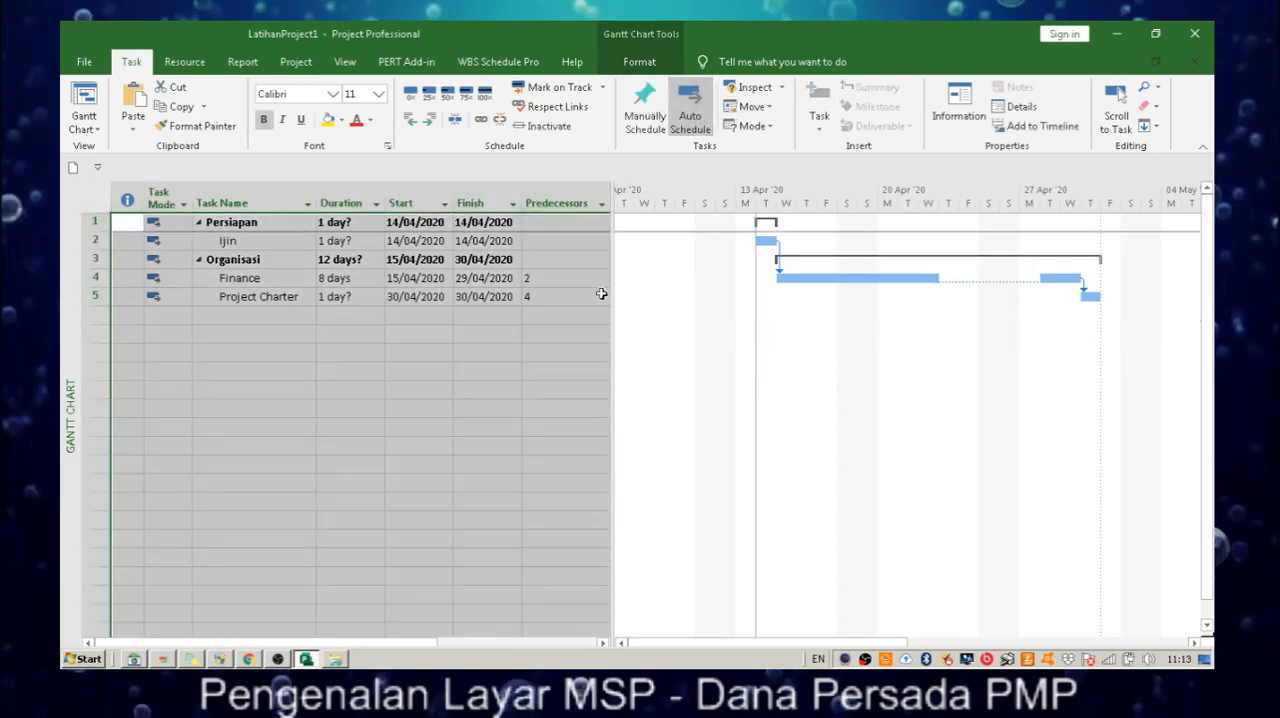
click(632, 122)
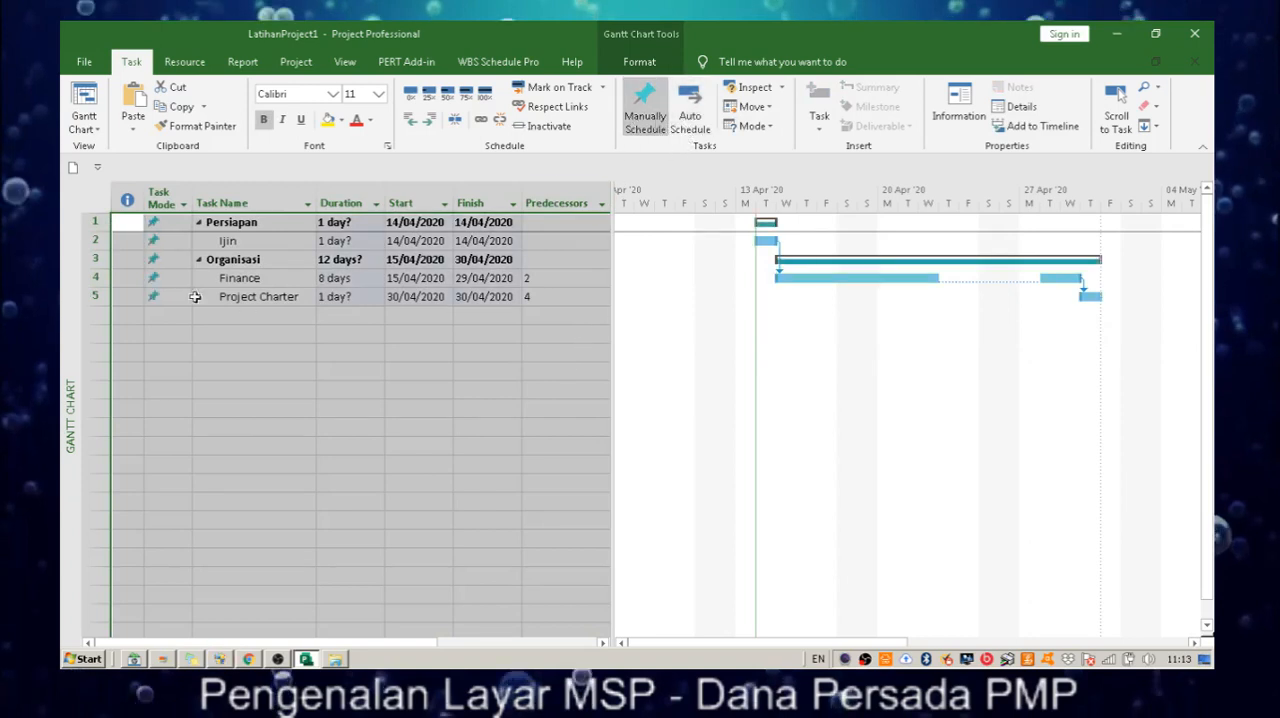
click(255, 336)
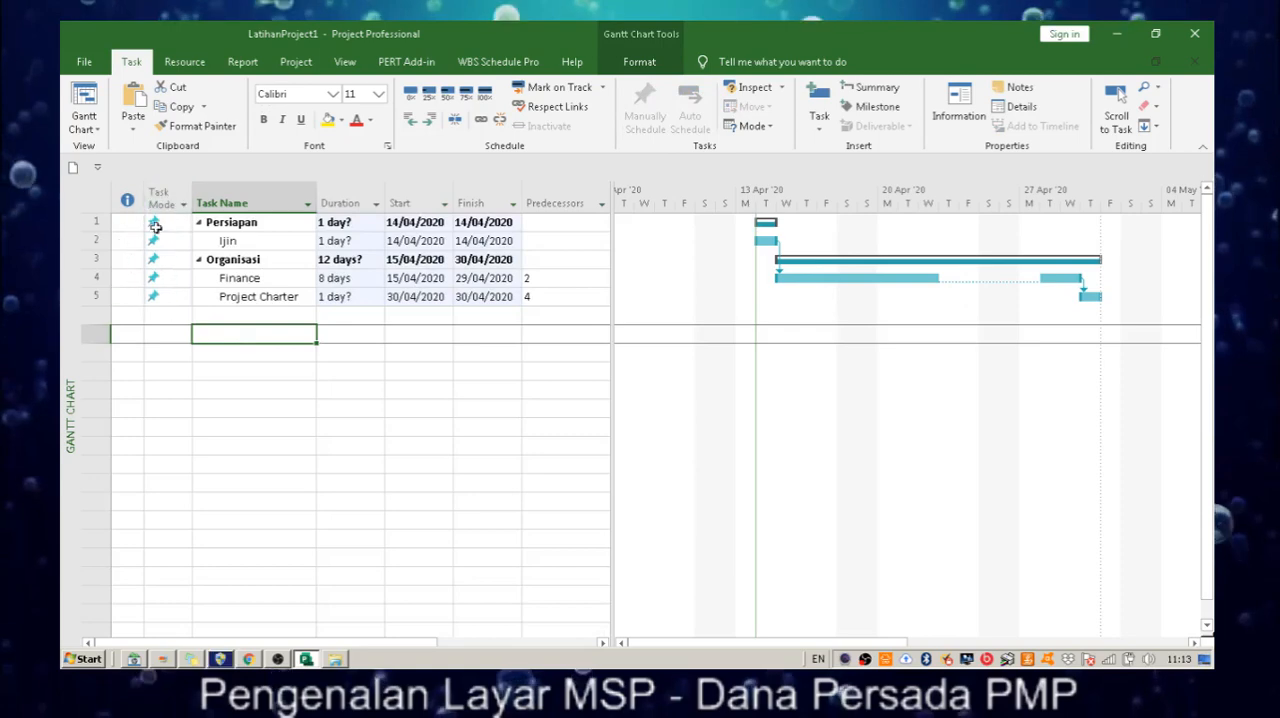
Return all tasks in the table to automatic scheduling.
click(98, 195)
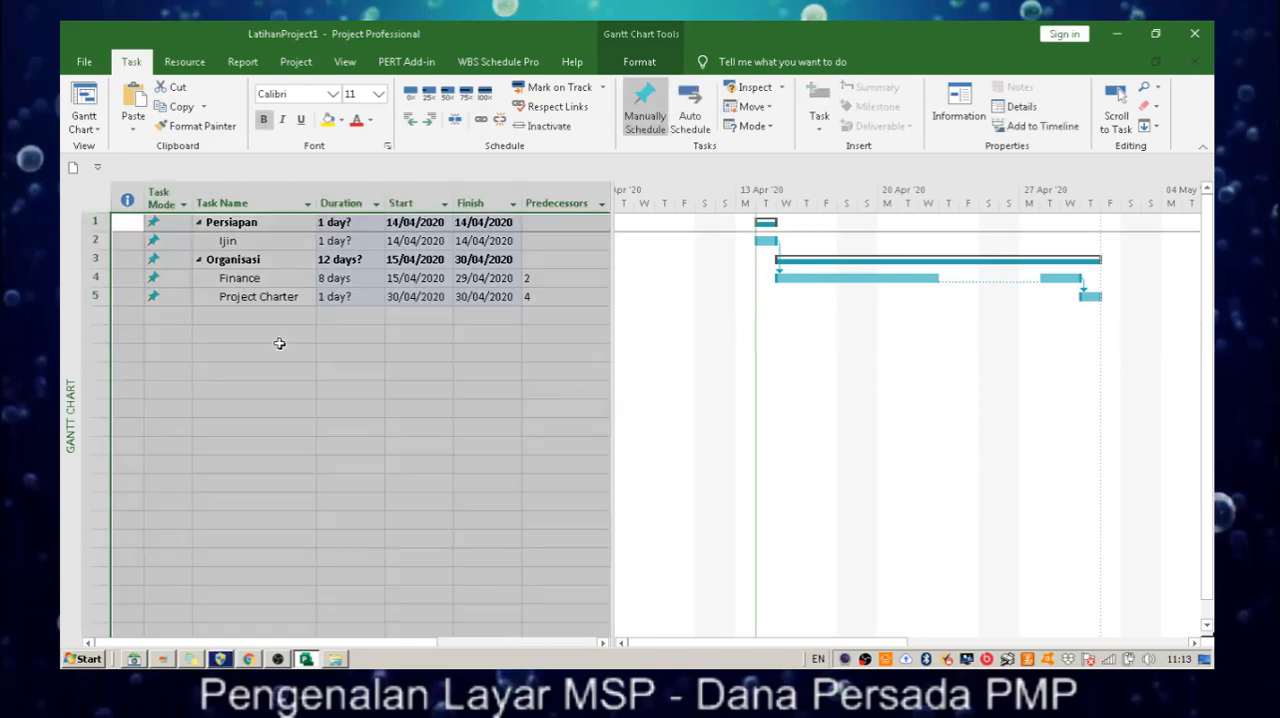
click(691, 115)
click(440, 465)
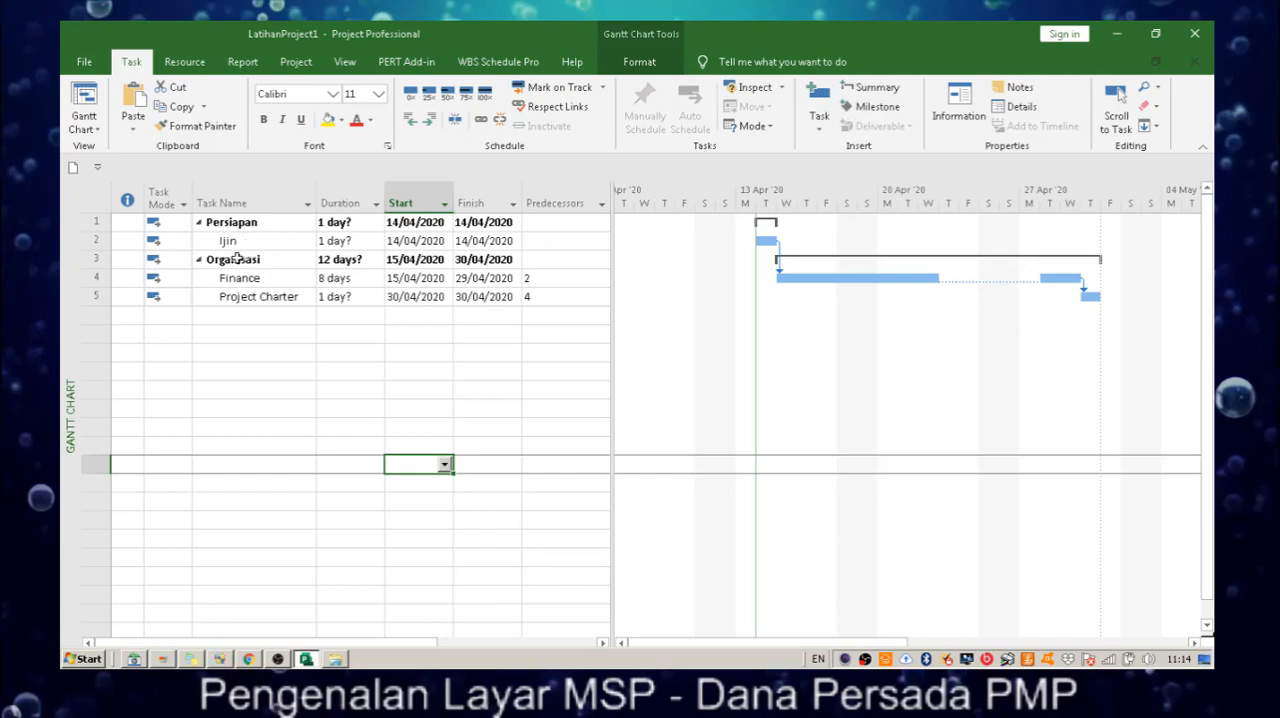
Set the duration of the Ijin task to 2 days.
click(100, 241)
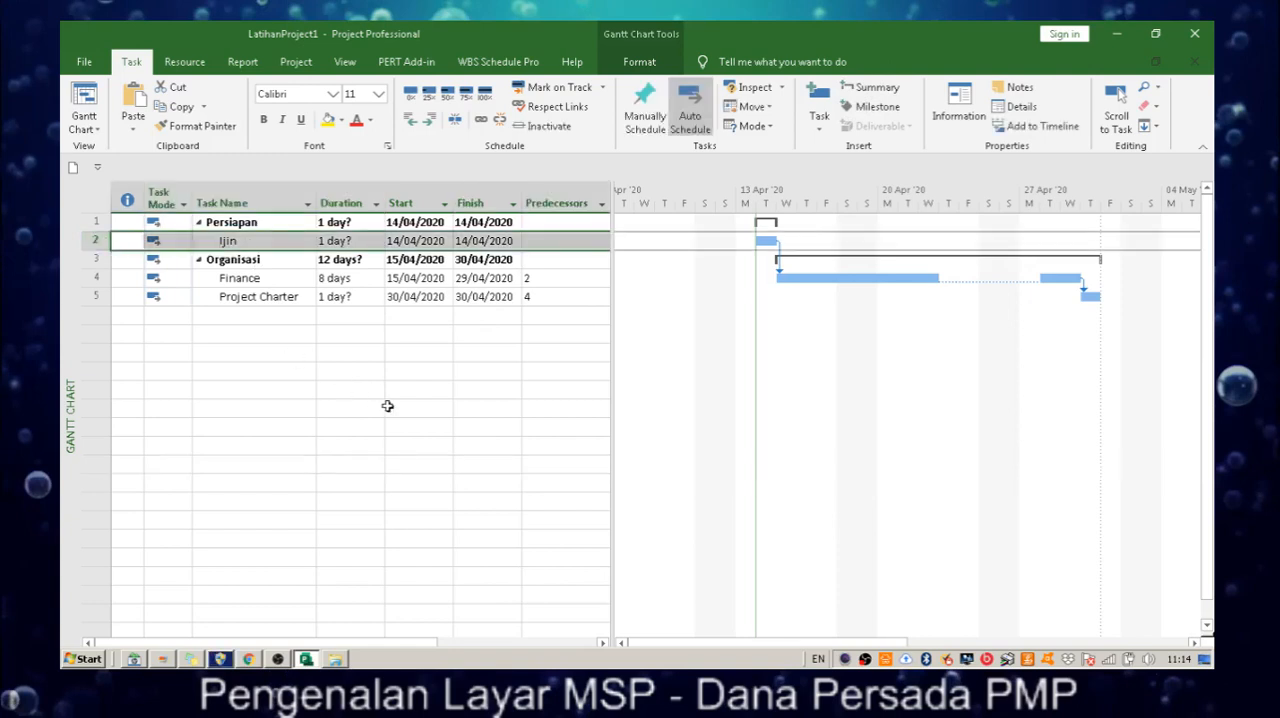
click(388, 407)
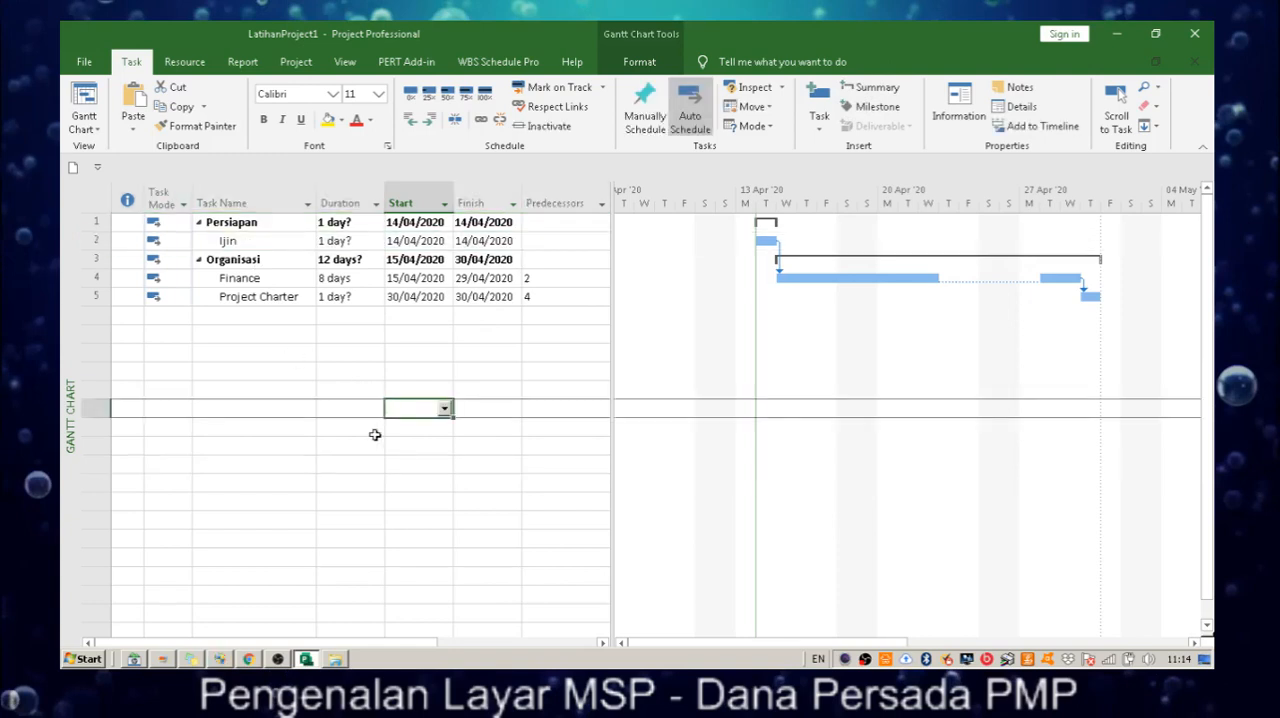
click(376, 242)
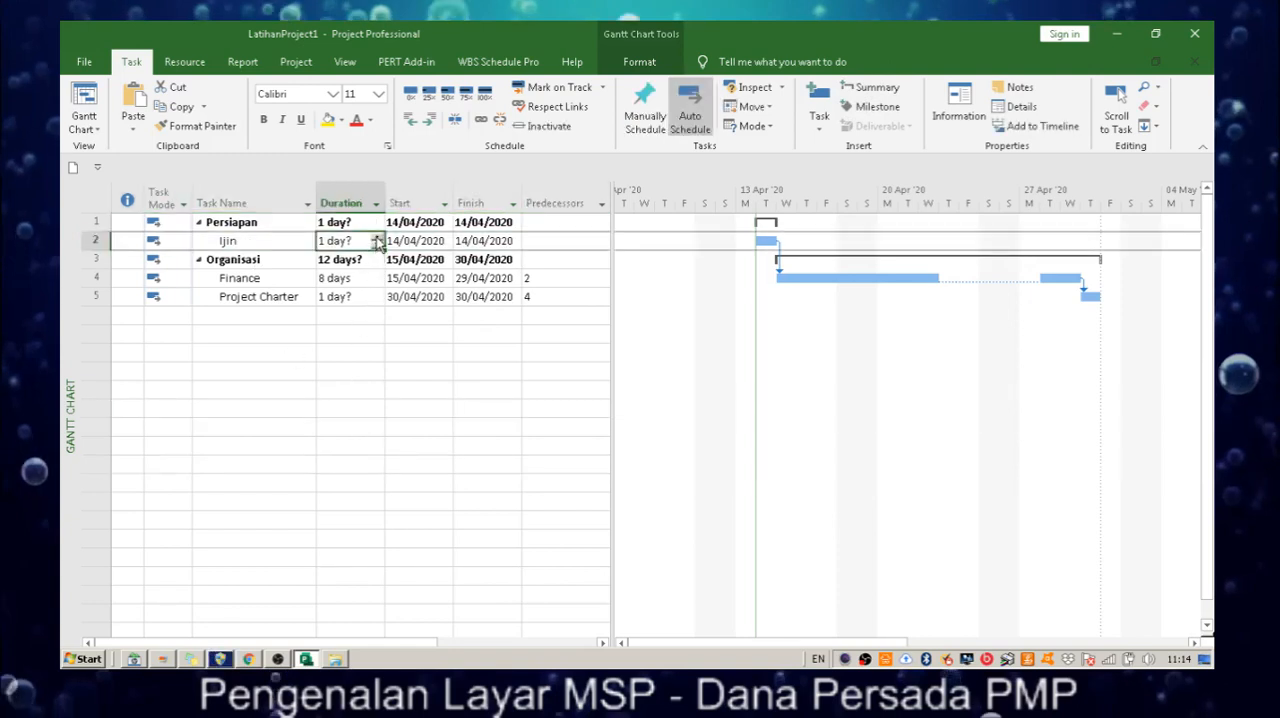
click(377, 237)
click(372, 353)
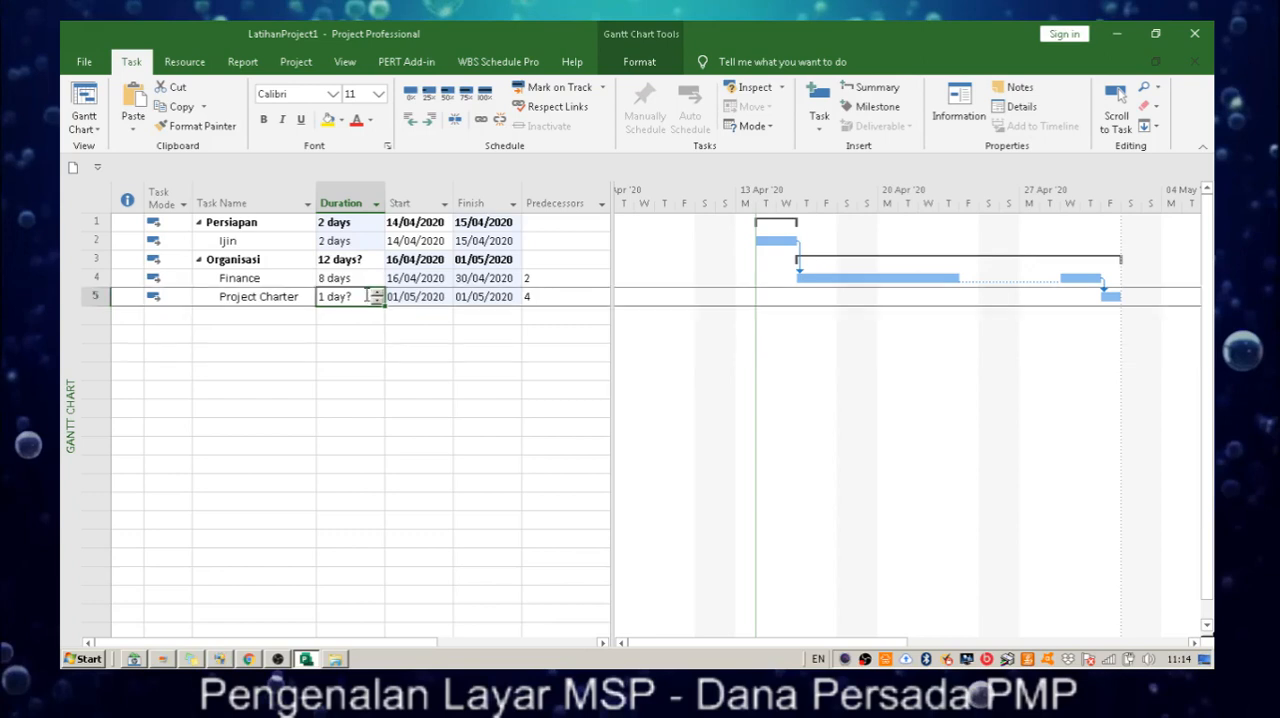
Set the duration of the Project Charter task to 5 days.
click(367, 294)
click(377, 292)
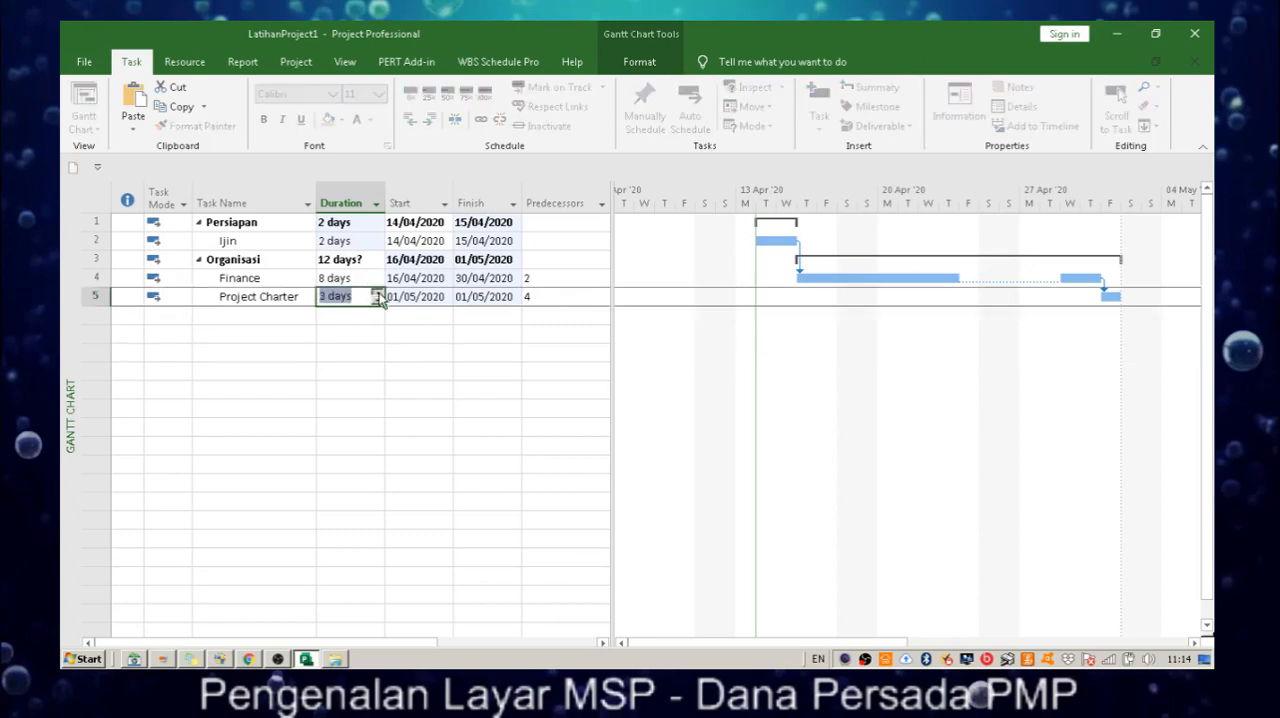
click(377, 292)
click(377, 292)
click(377, 292)
click(392, 334)
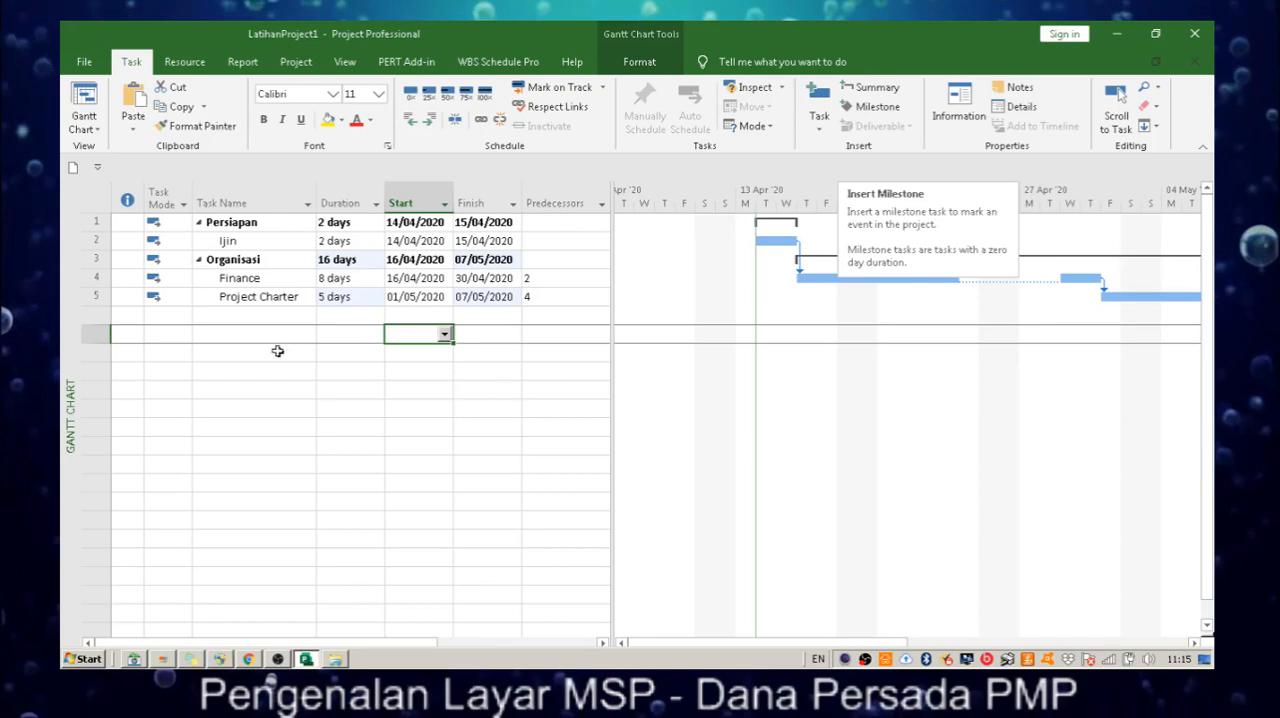
Add a new task named Kick-Off in the row below Project Charter.
click(274, 318)
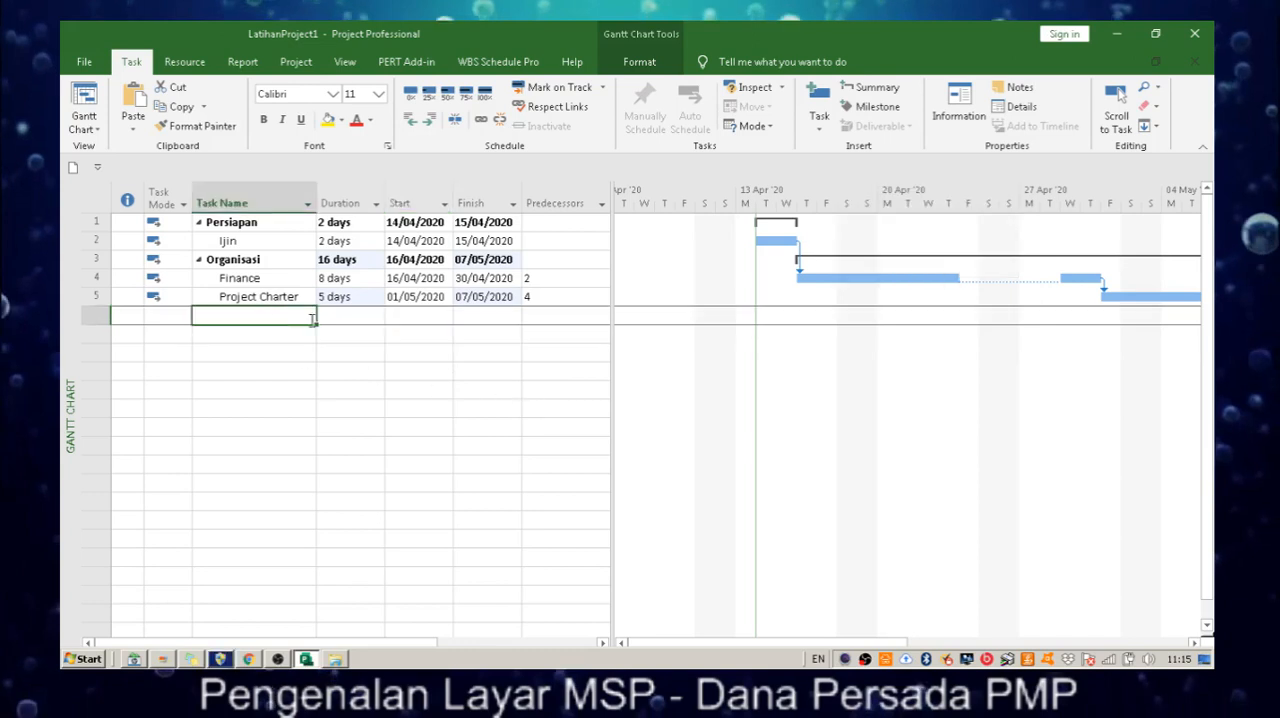
text(Klok)
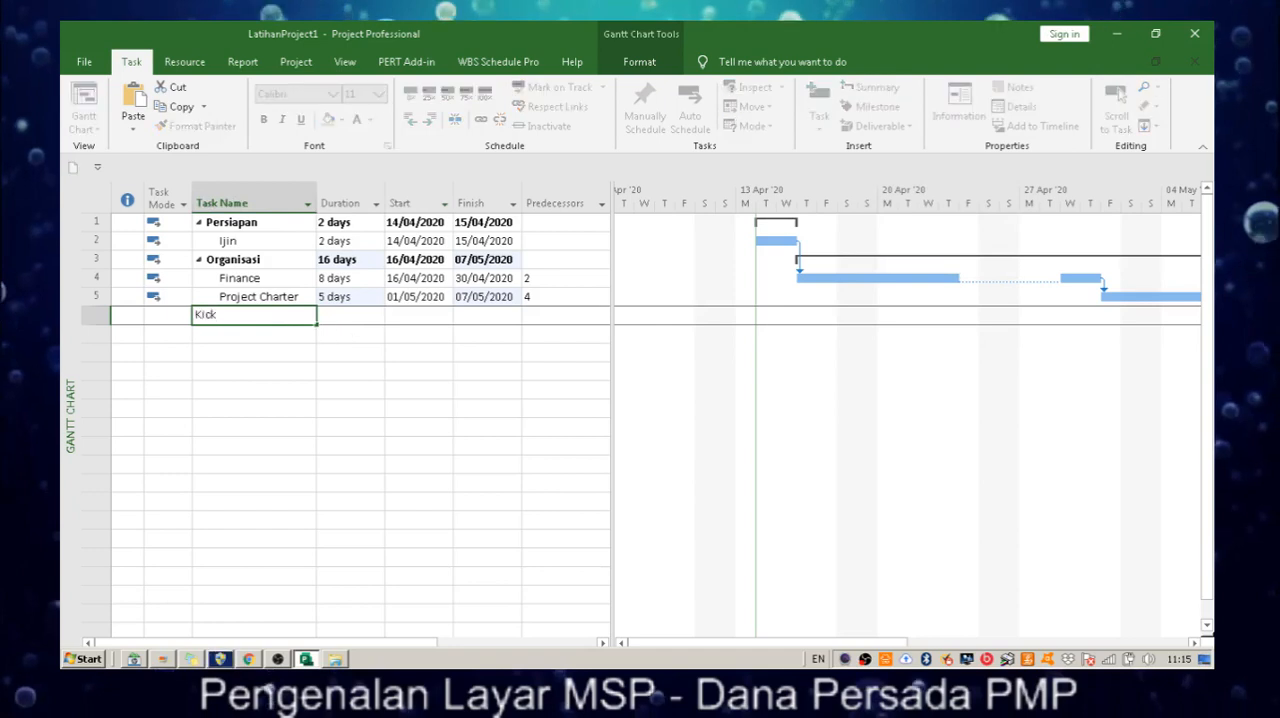
text(-Off)
key(Return)
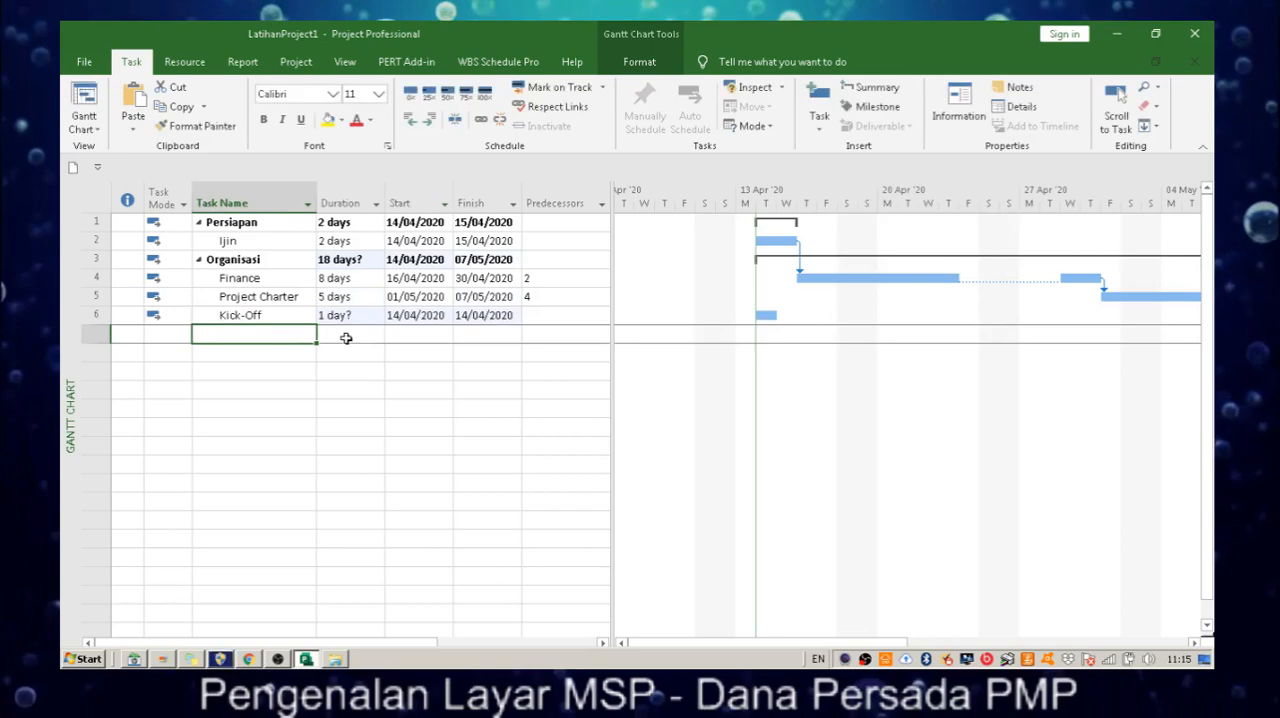
Turn the Kick-Off task into a milestone by setting its duration to 0 days.
click(295, 315)
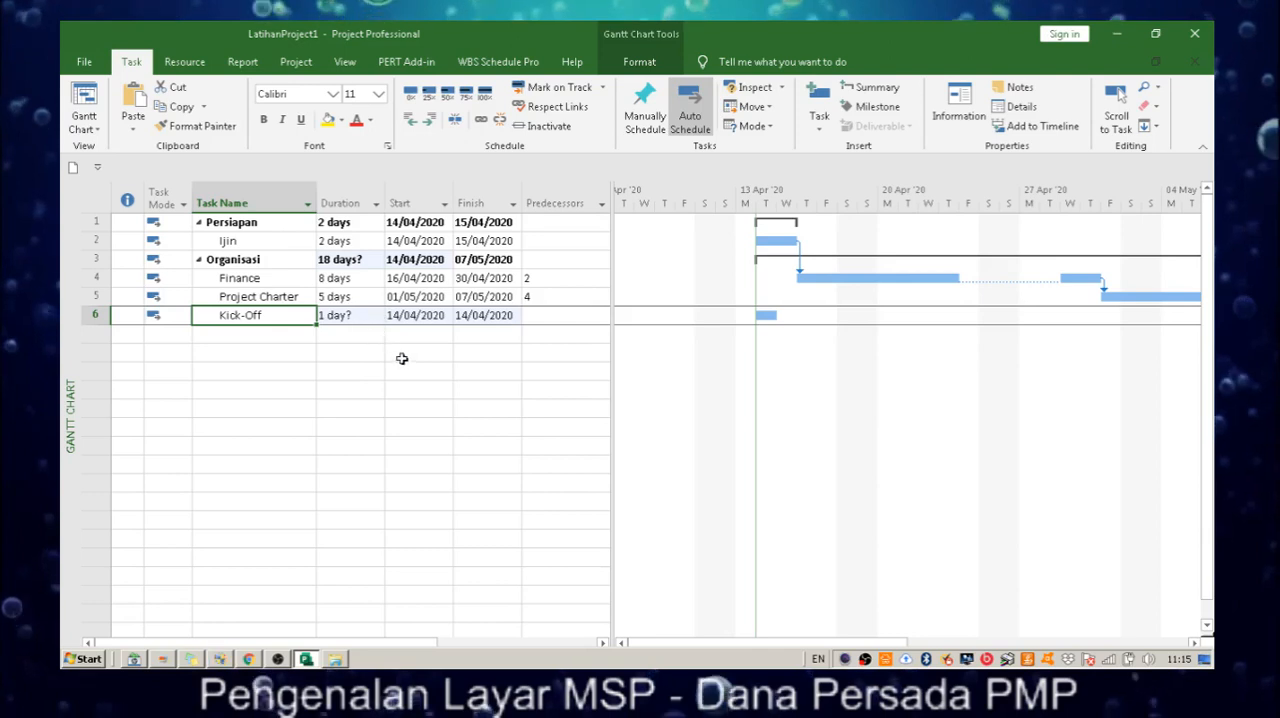
click(366, 318)
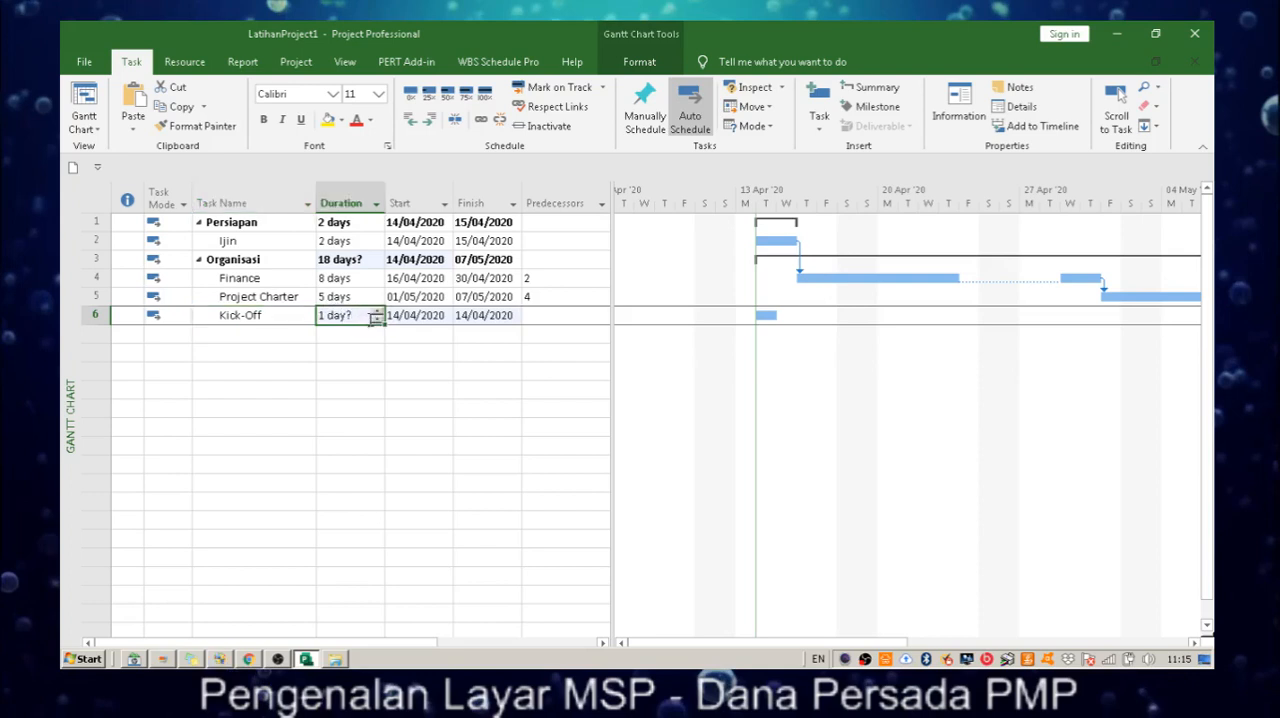
click(377, 320)
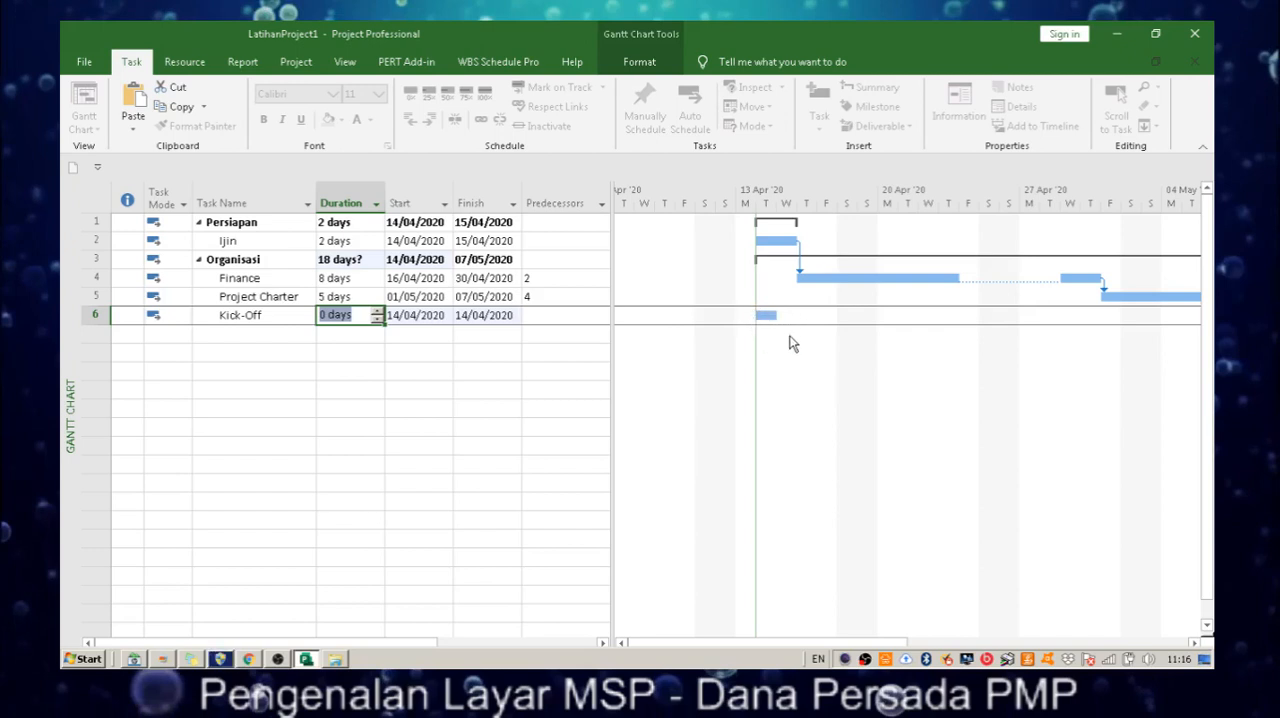
click(368, 341)
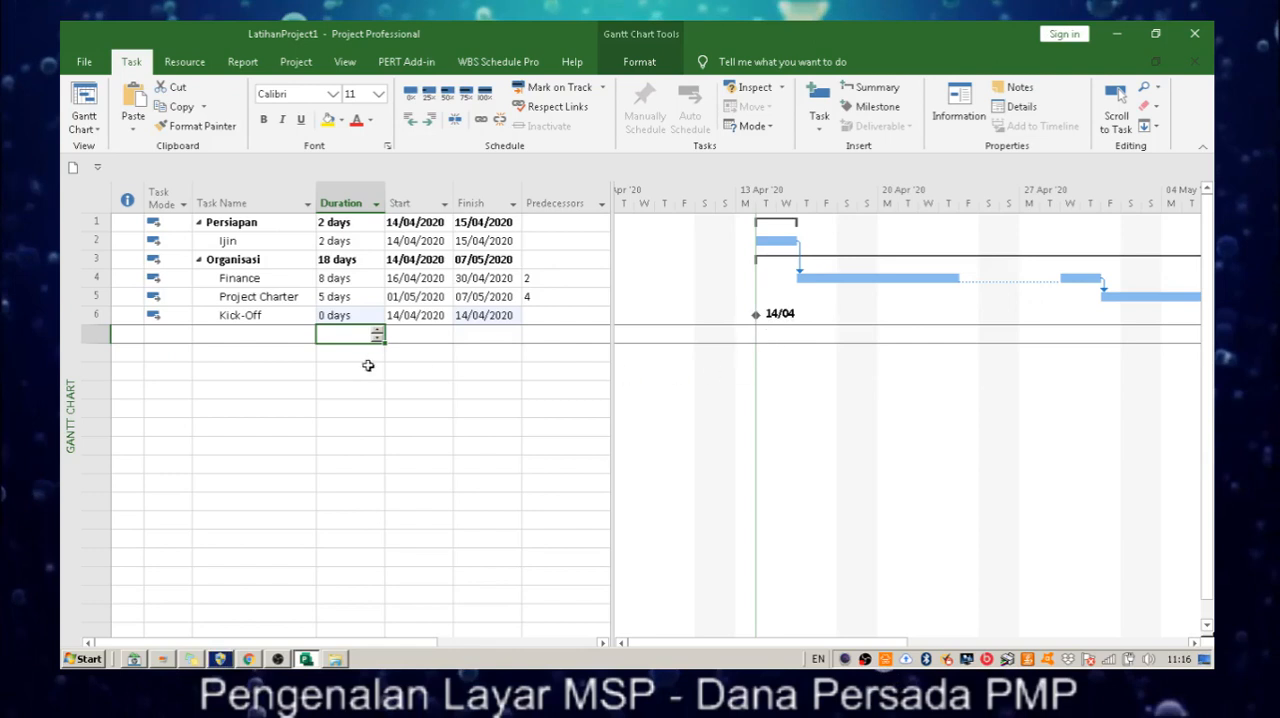
Try to link Project Charter and Kick-Off with Kick-Off as the predecessor, and undo that link.
click(280, 317)
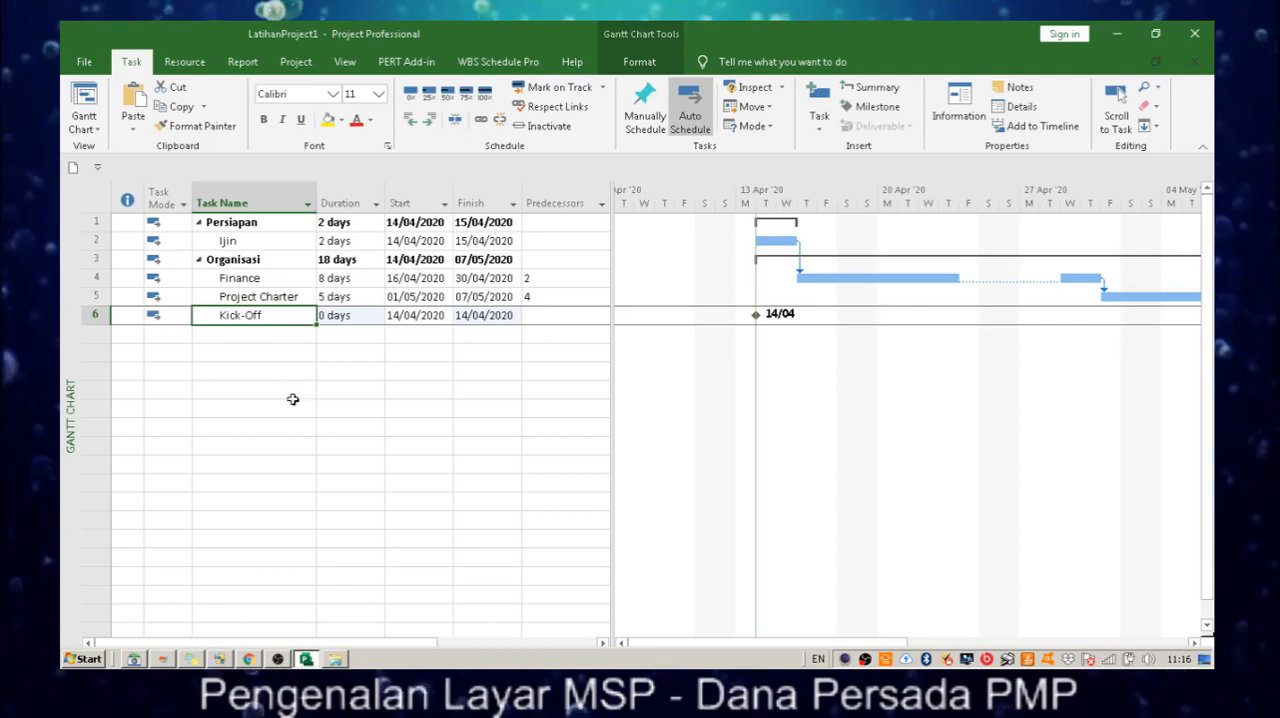
key(Up)
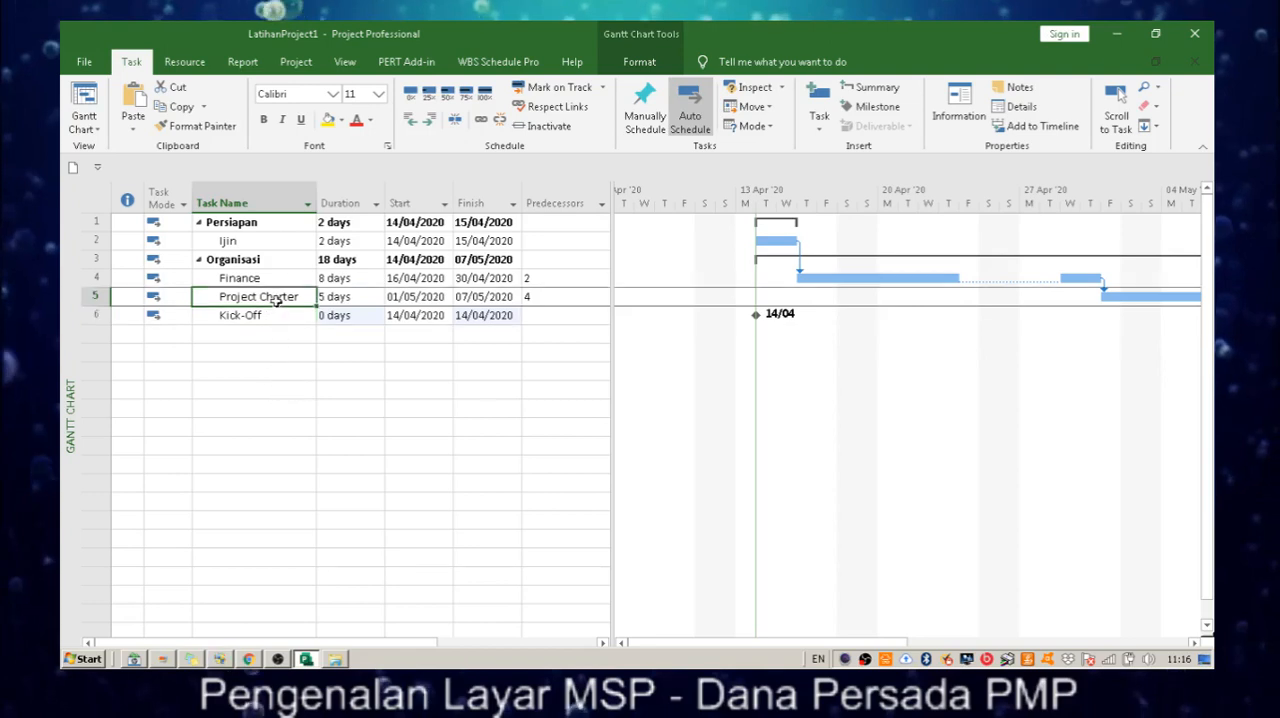
click(277, 317)
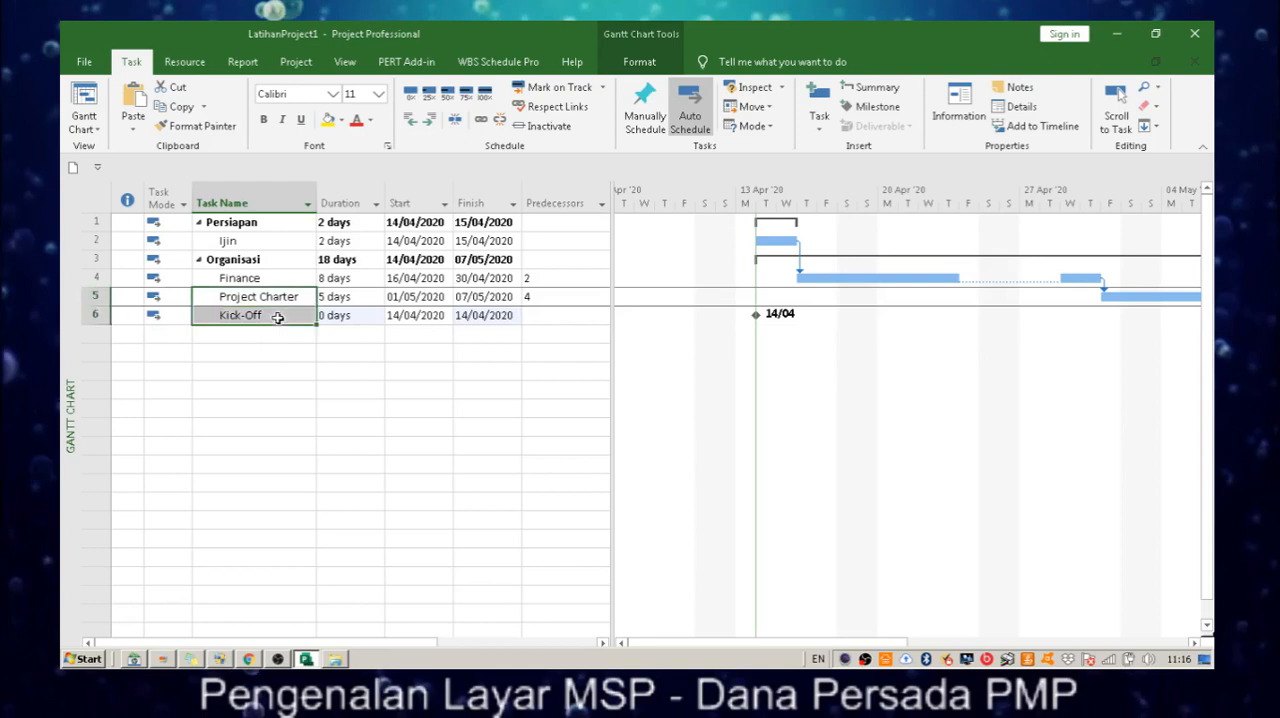
click(283, 297)
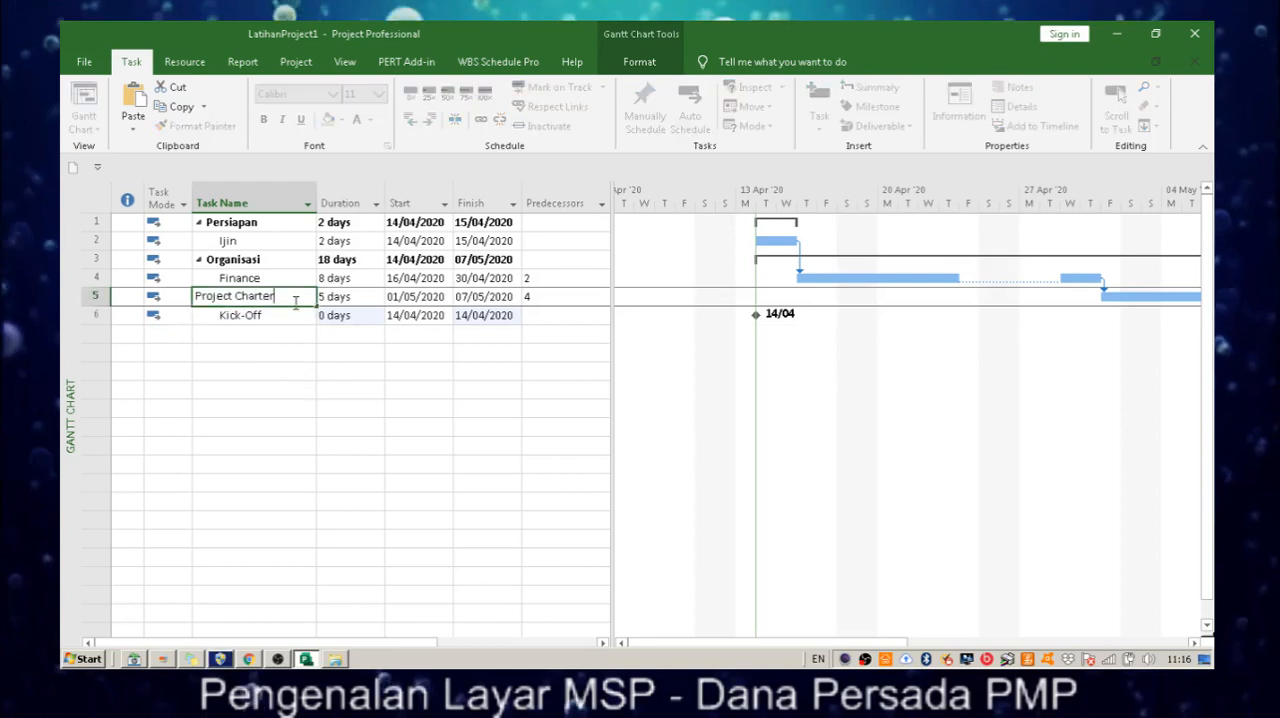
click(168, 296)
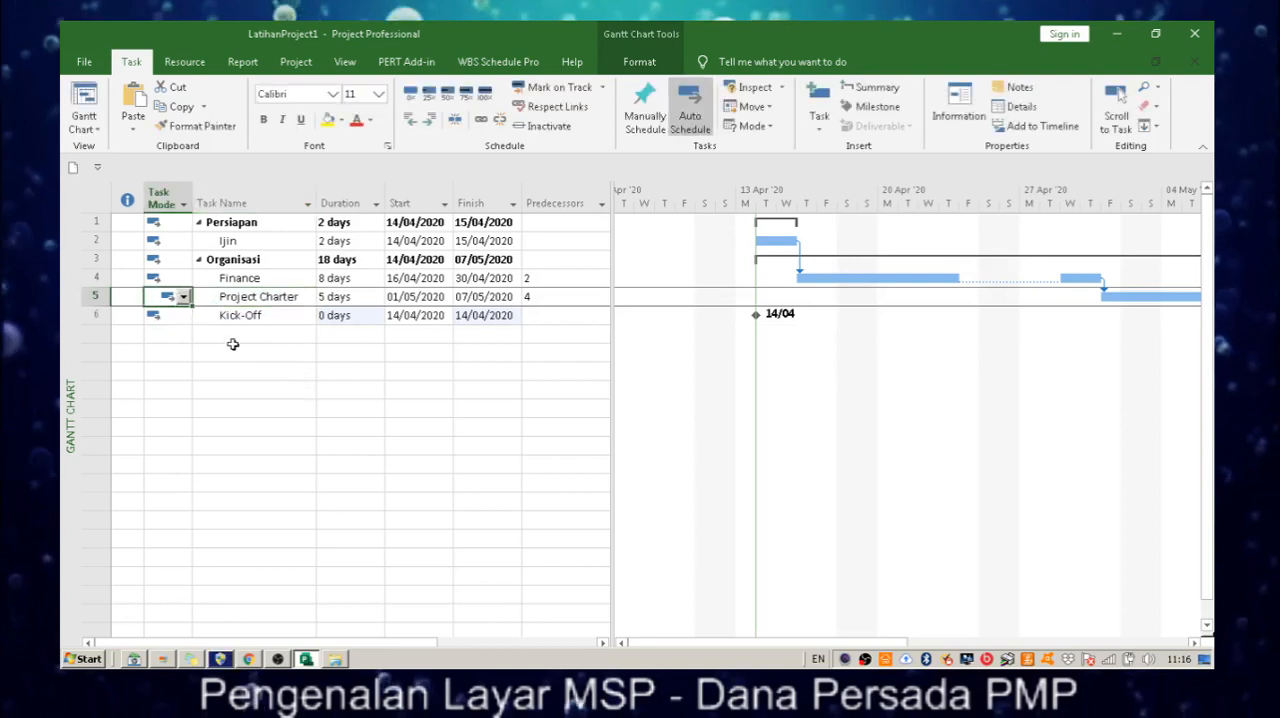
click(279, 318)
shift+click(285, 297)
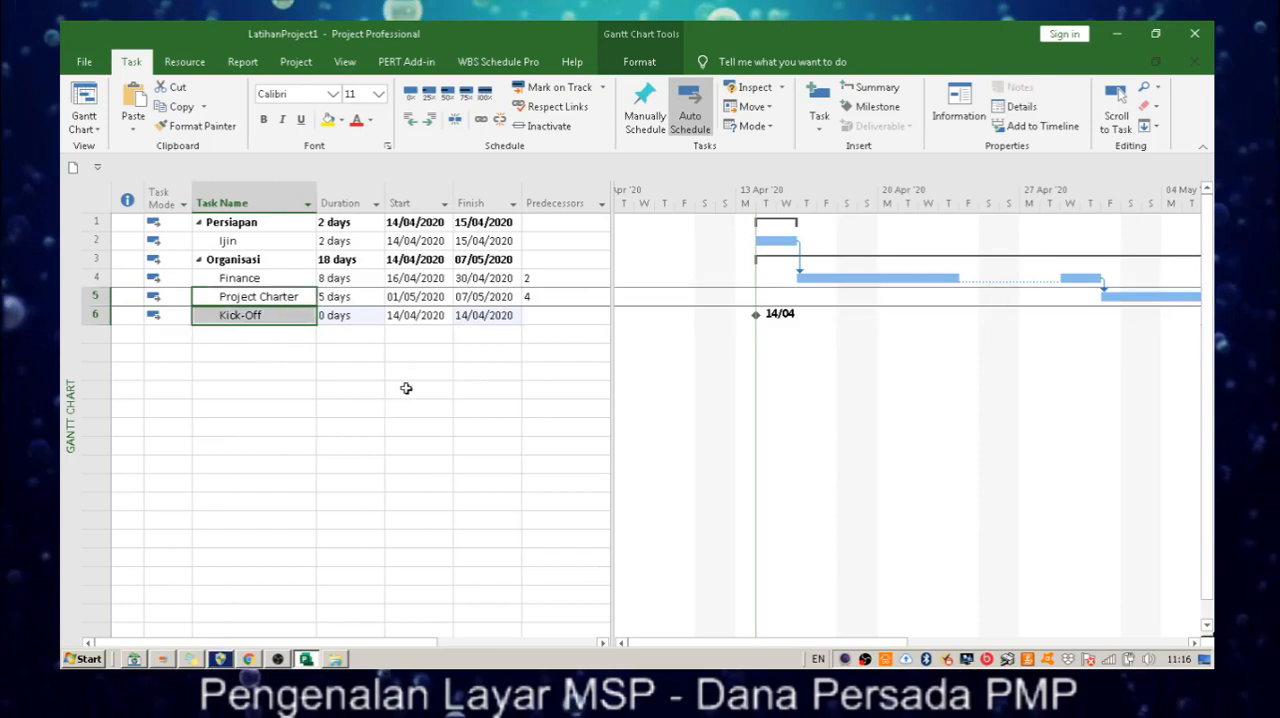
click(481, 121)
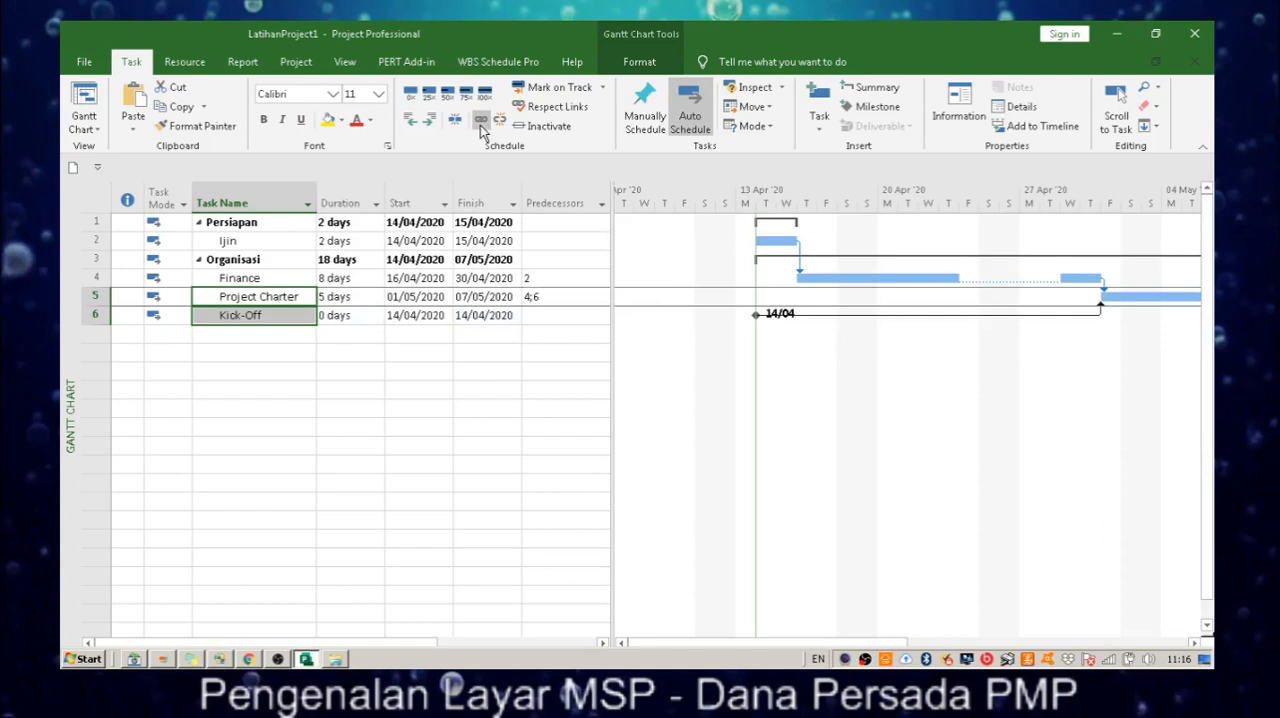
click(481, 121)
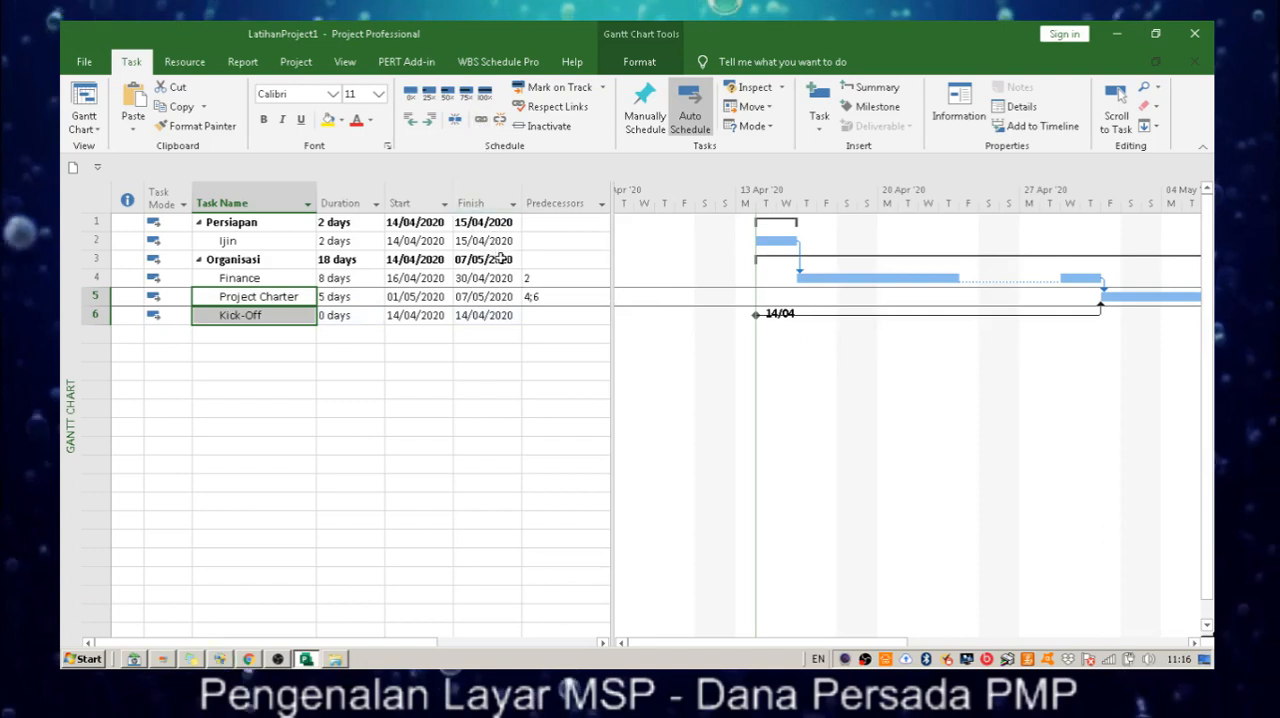
click(380, 360)
Link Project Charter to Kick-Off so that Project Charter is the predecessor of the milestone.
click(294, 299)
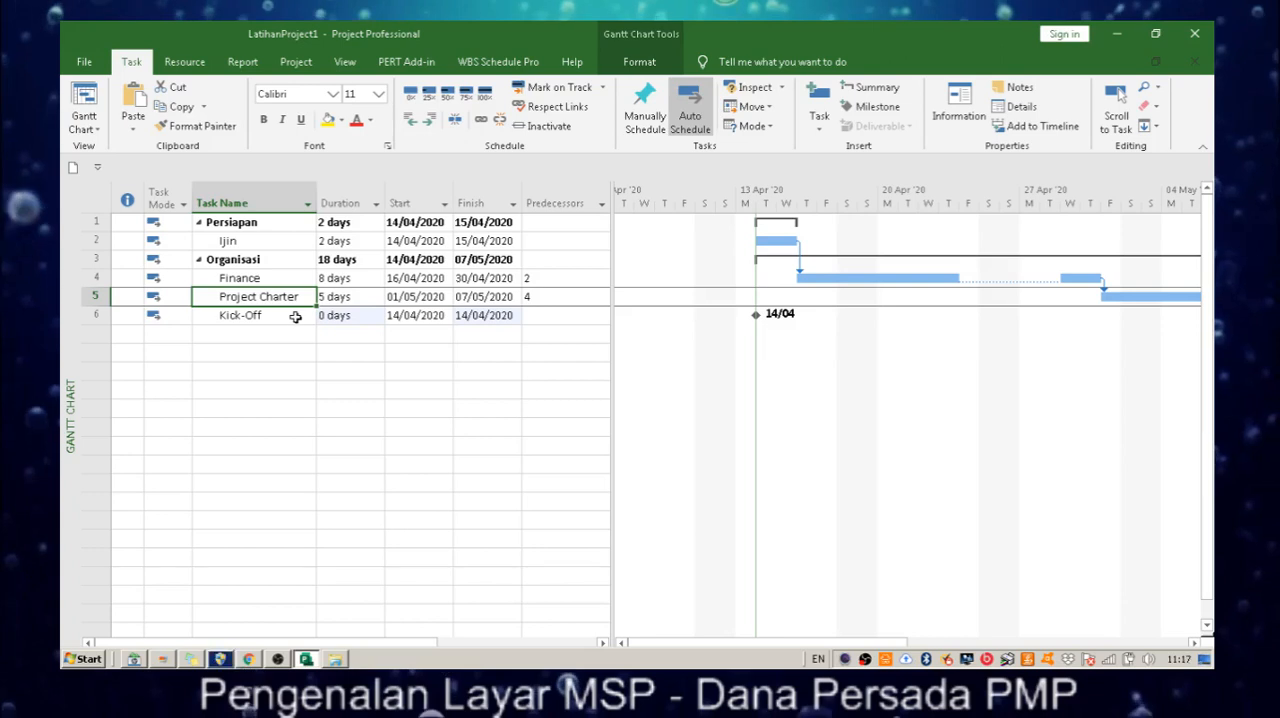
shift+click(296, 316)
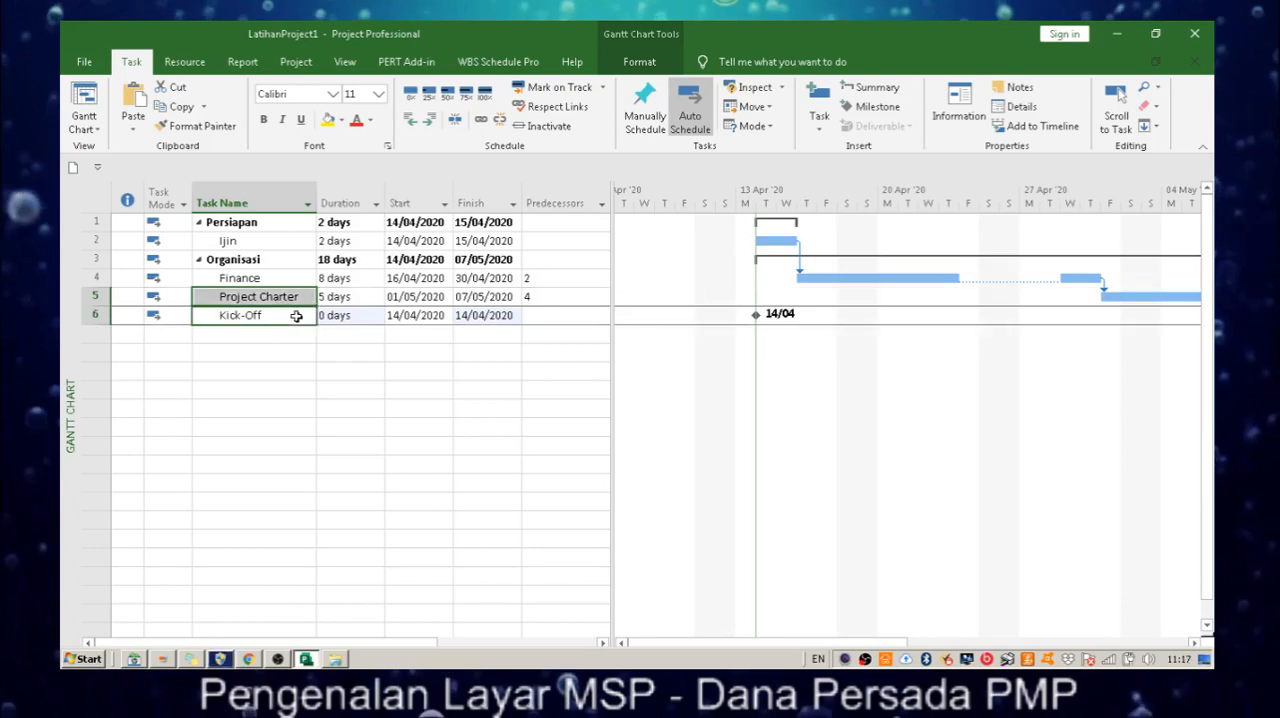
click(480, 119)
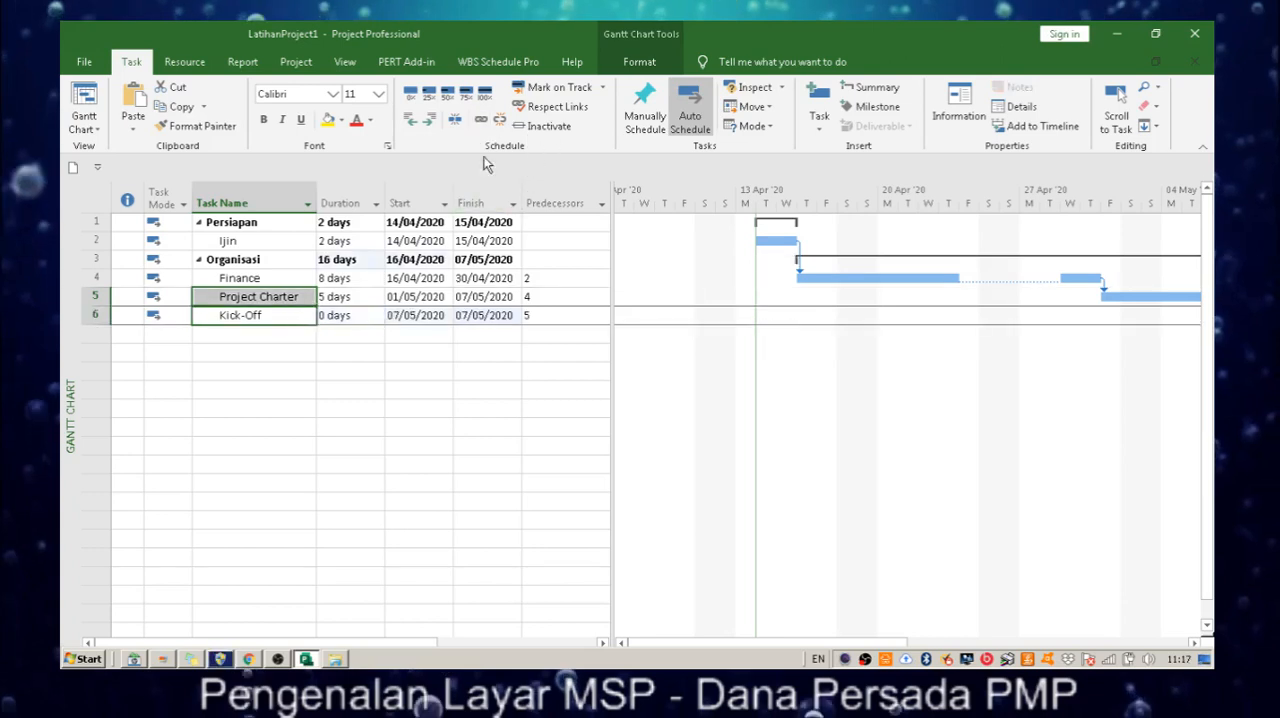
drag(850, 642, 897, 639)
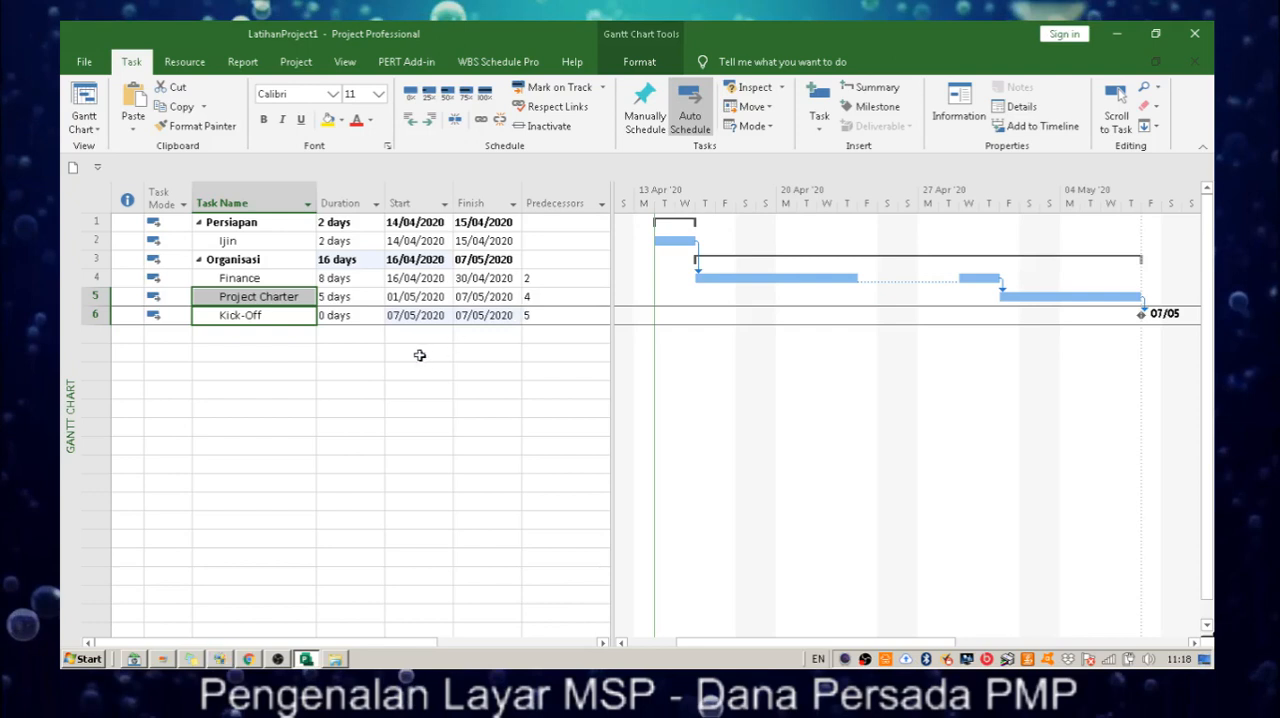
Set the start date of the Kick-Off milestone to 08/05/2020.
click(441, 318)
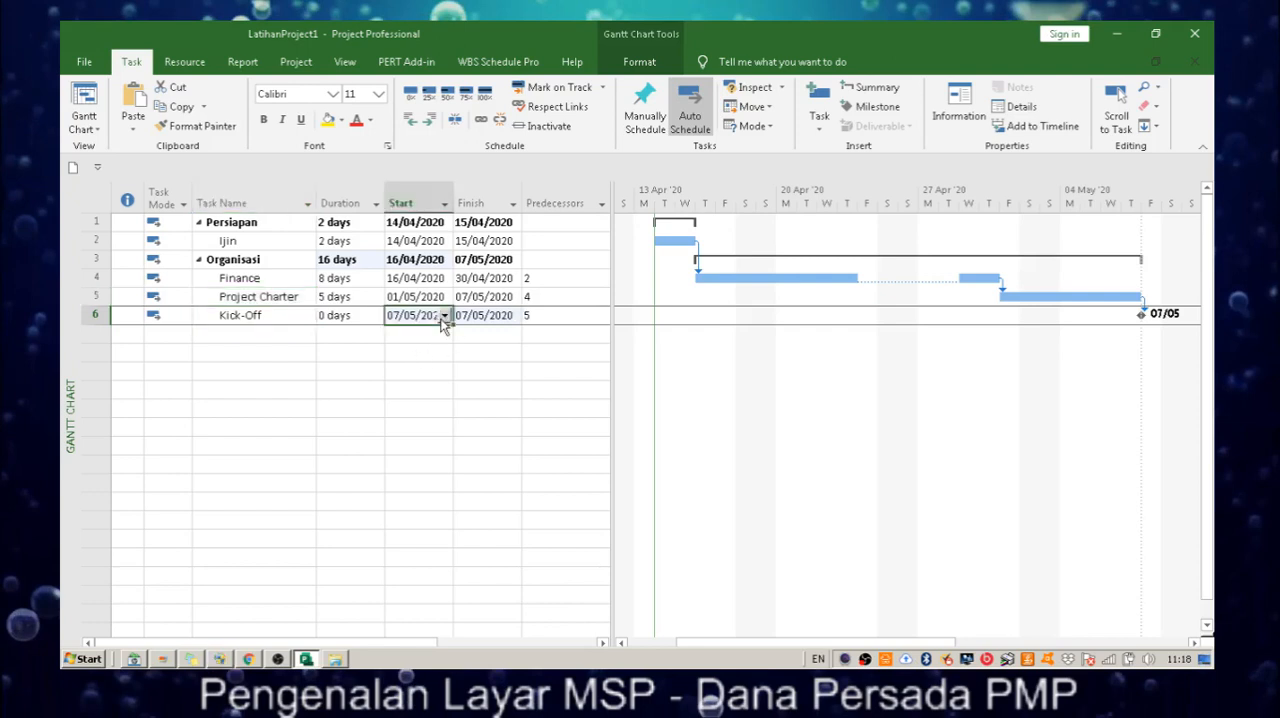
click(444, 316)
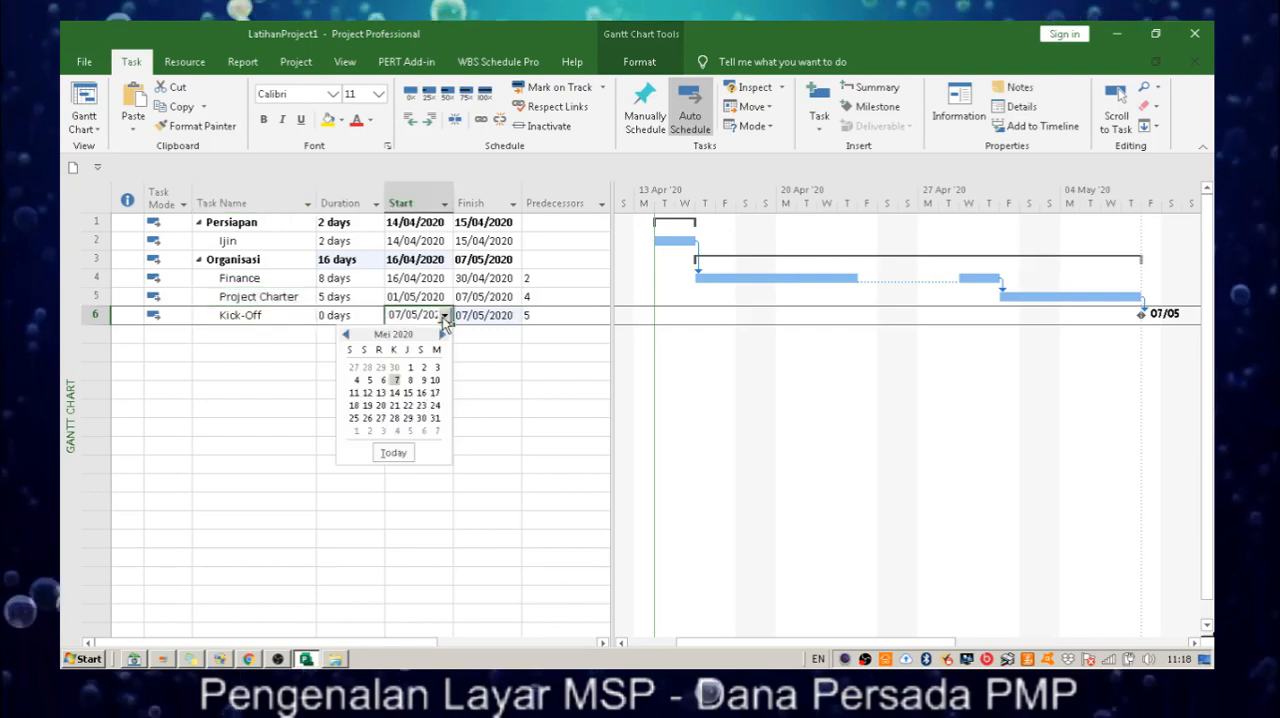
click(410, 380)
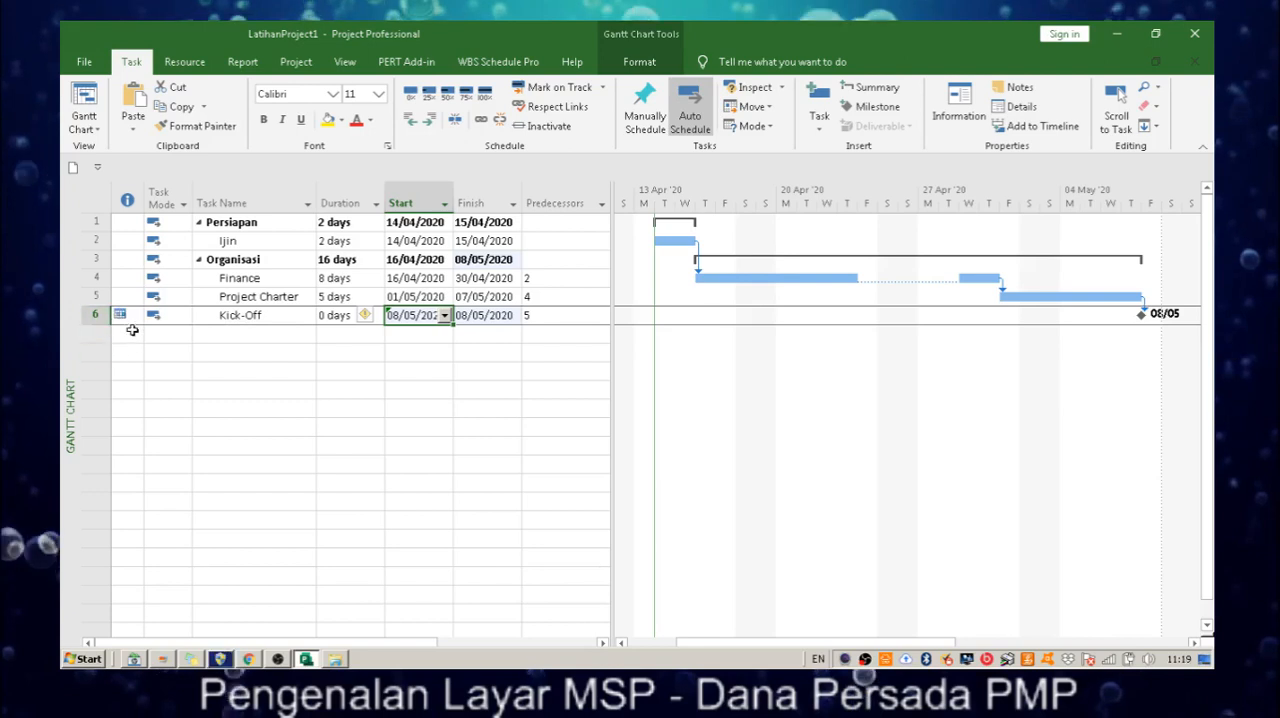
Review the rescheduling options for Kick-Off's start date without choosing one, and undo the date change.
click(379, 319)
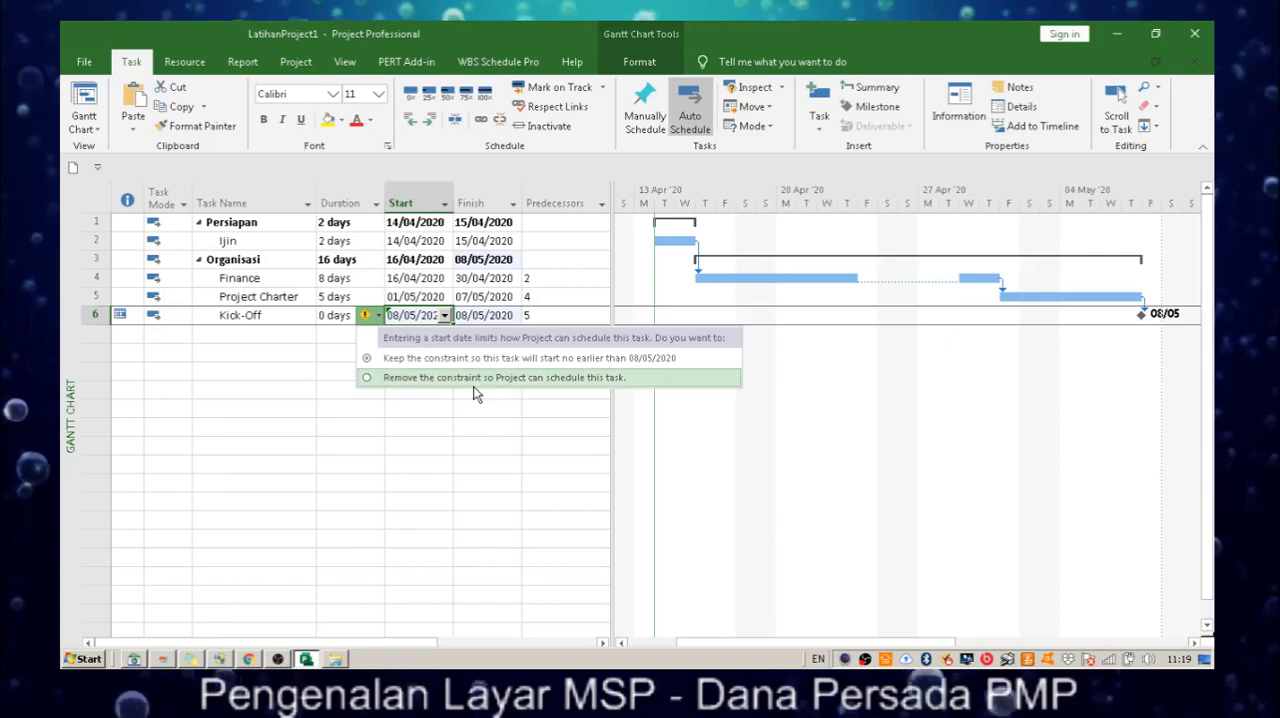
click(447, 432)
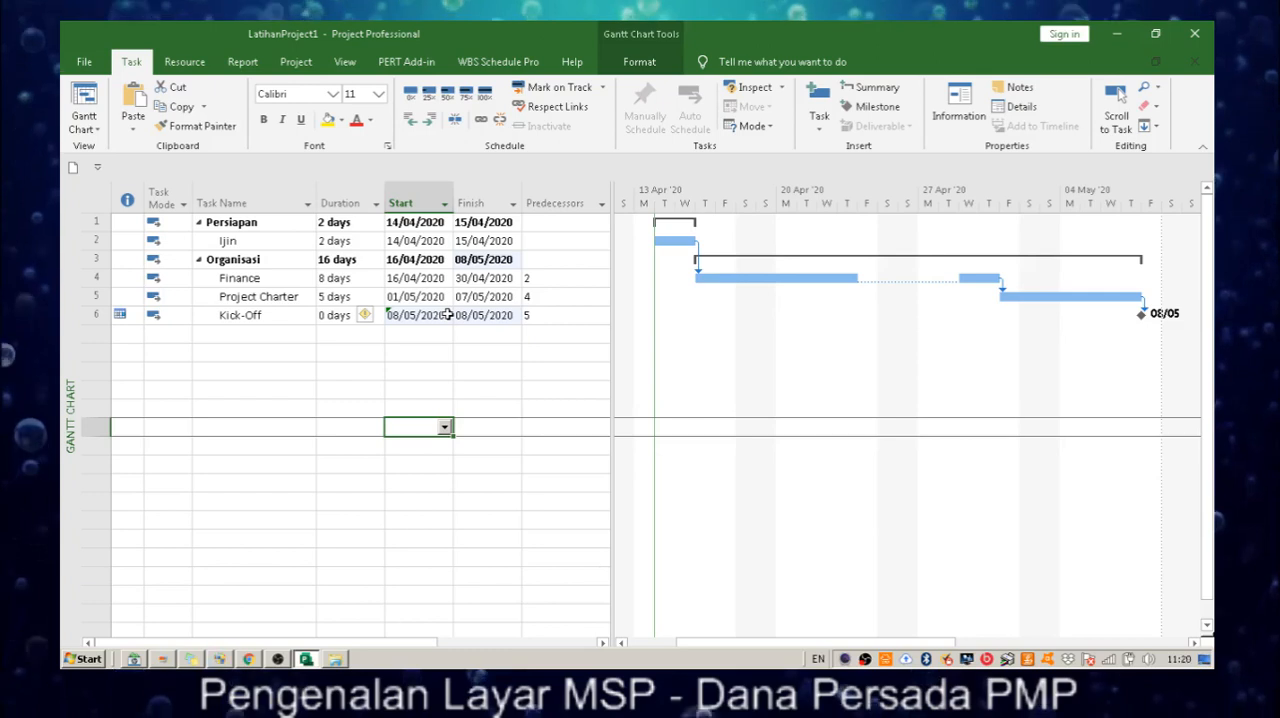
key(ctrl+z)
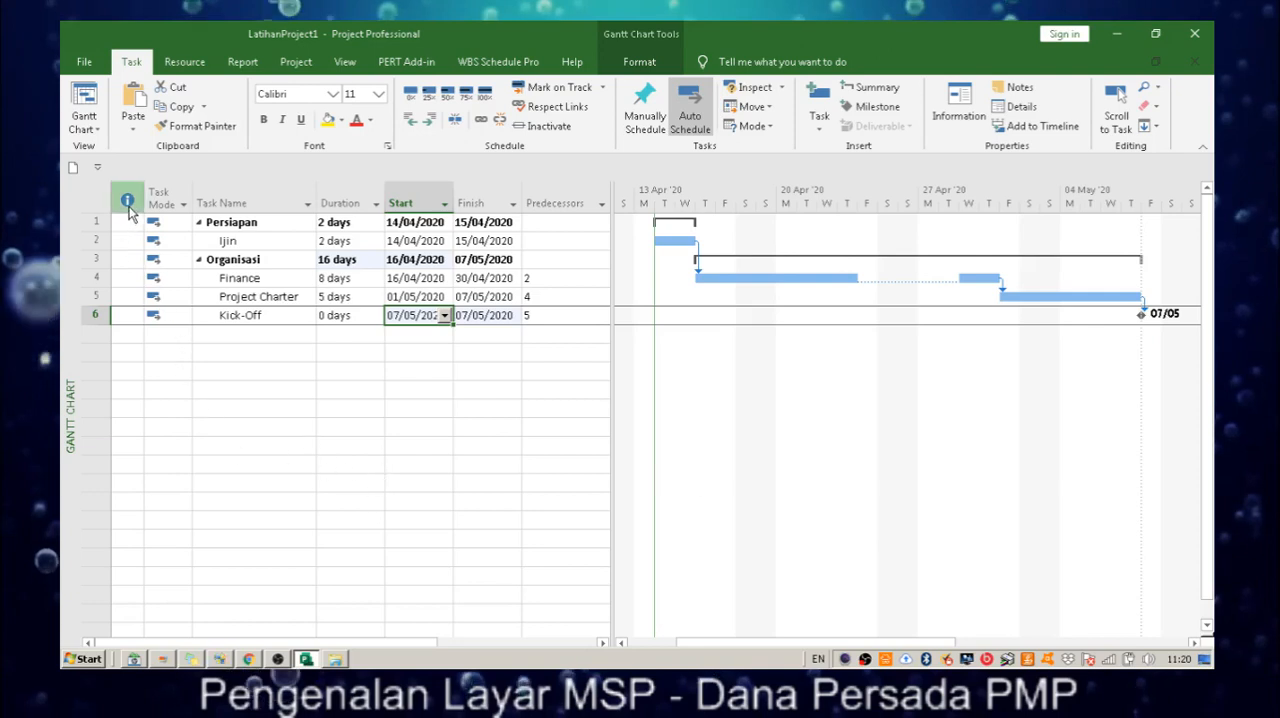
mouse_move(128, 211)
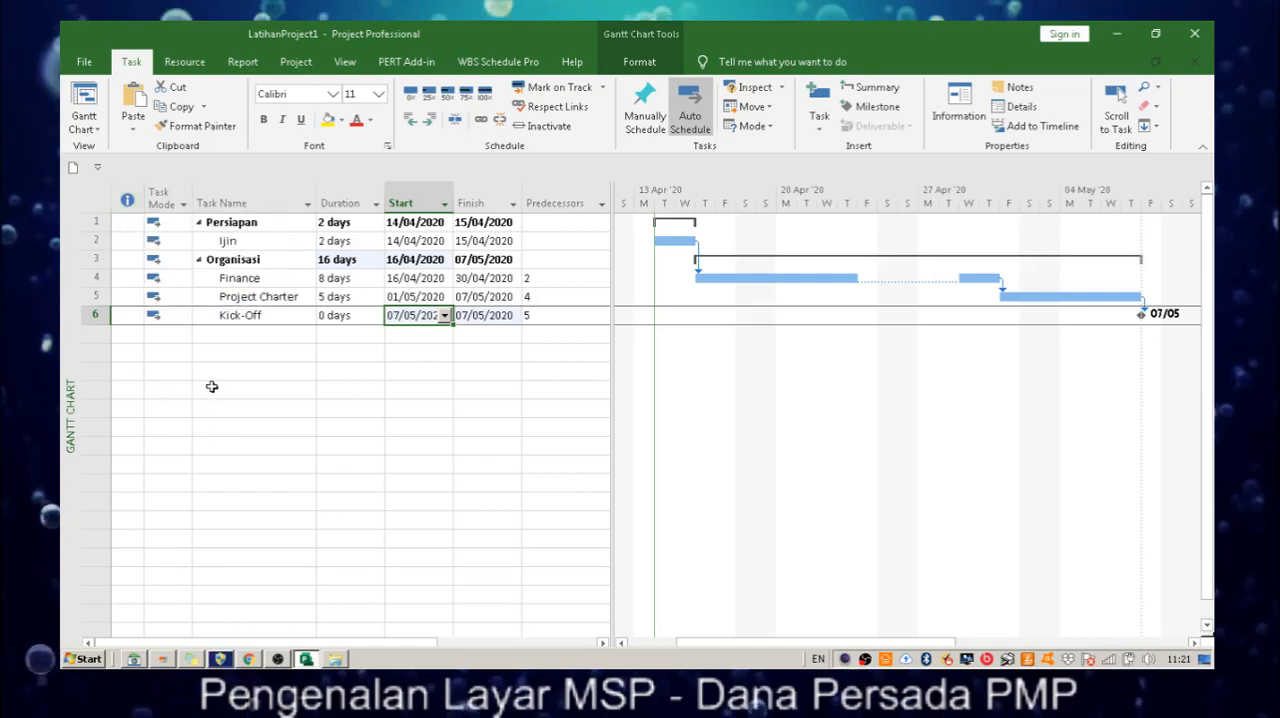
click(184, 205)
click(374, 472)
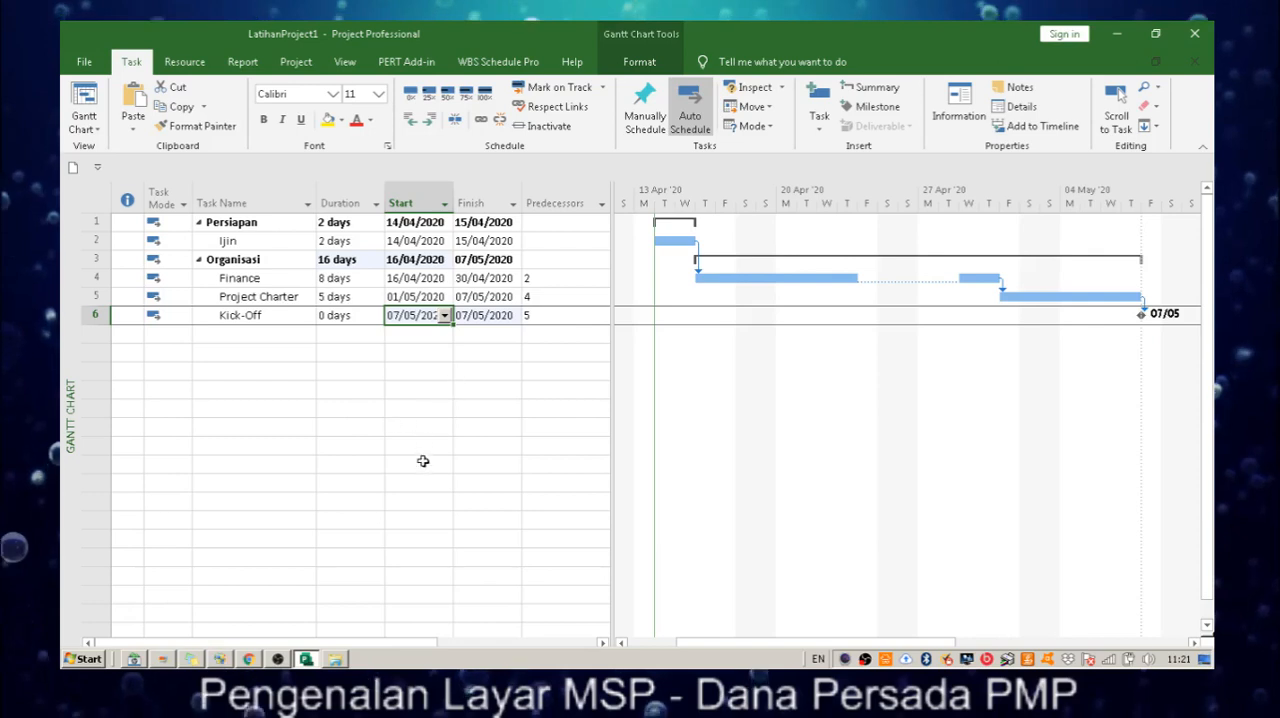
Switch to Chrome and search Google Images for wbs in a new tab.
click(248, 658)
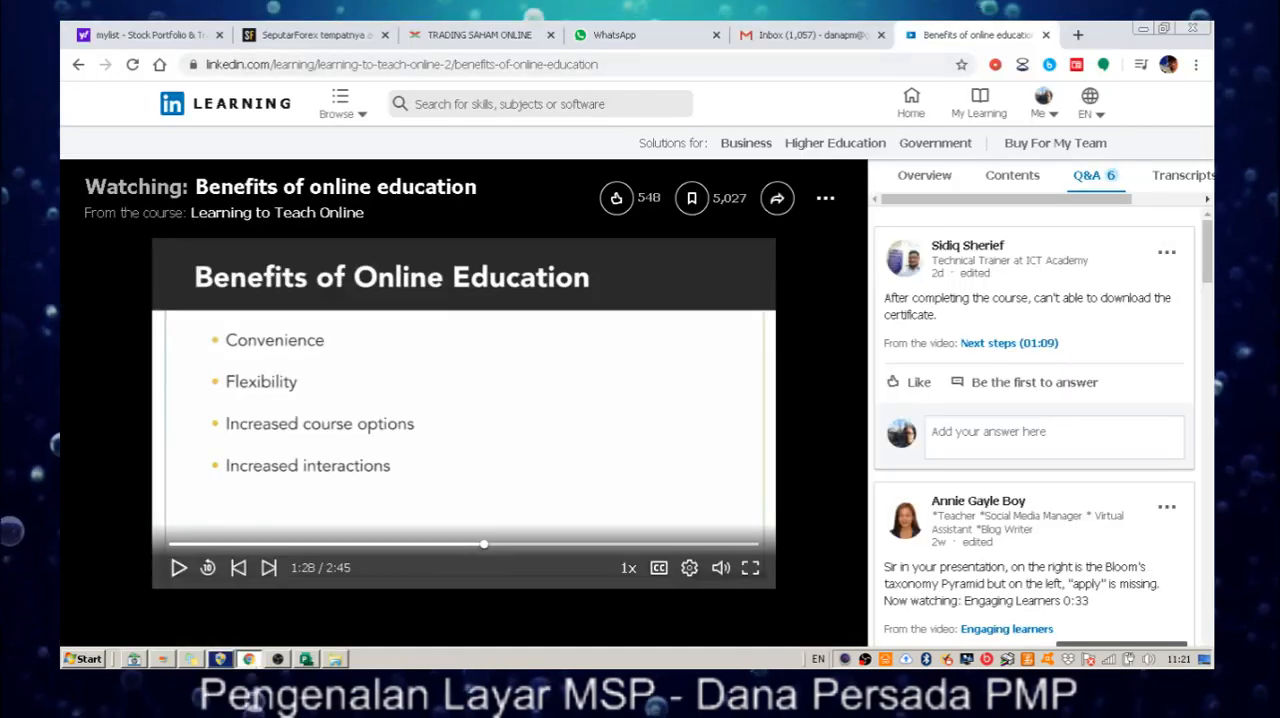
key(ctrl+t)
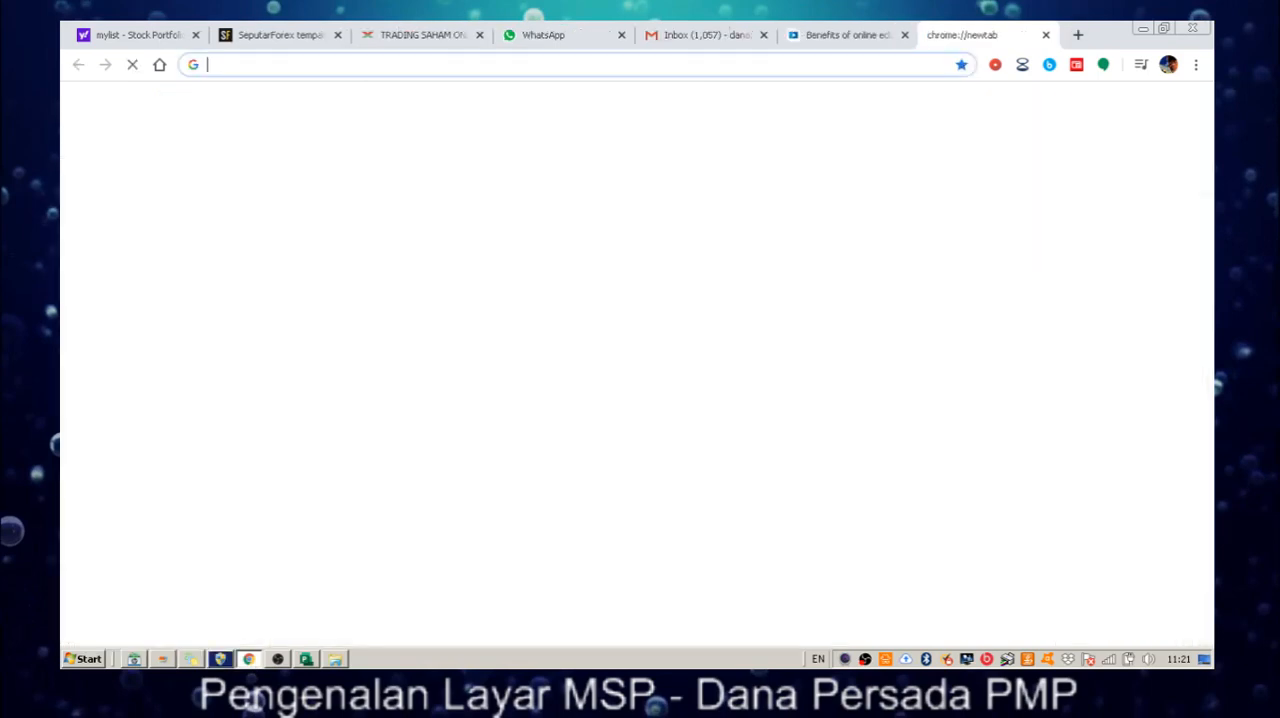
text(wbs)
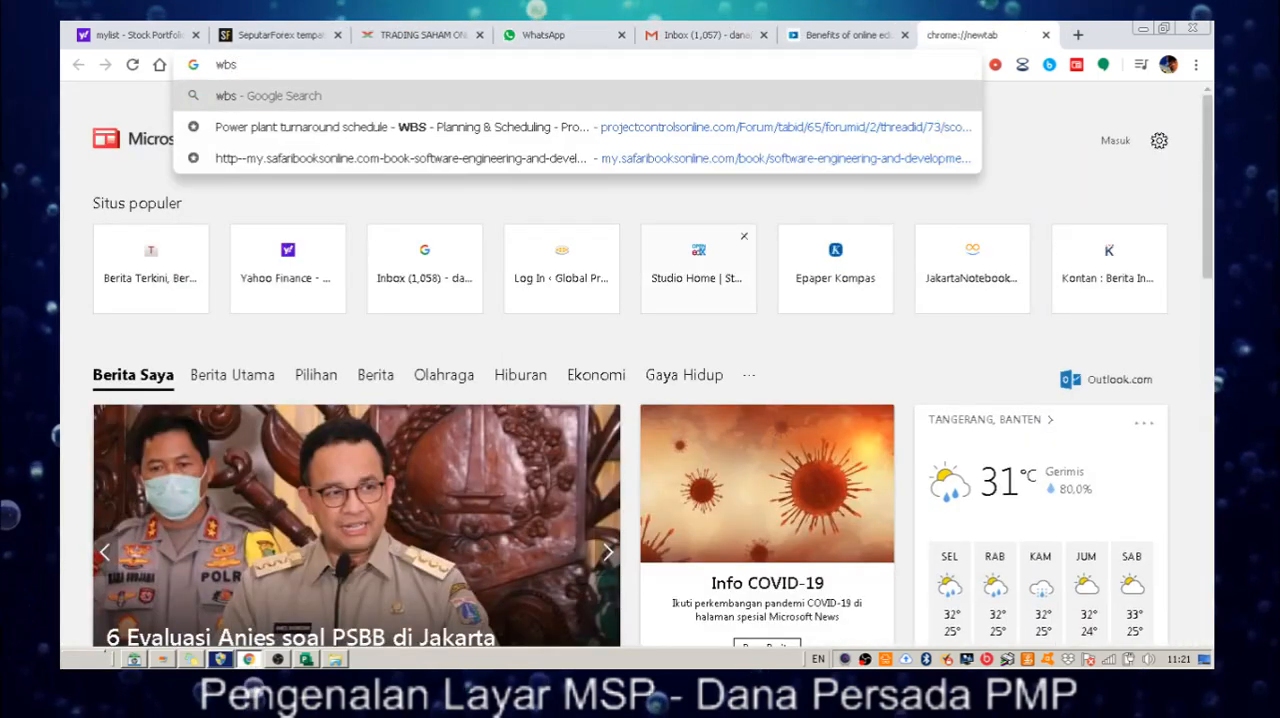
key(Return)
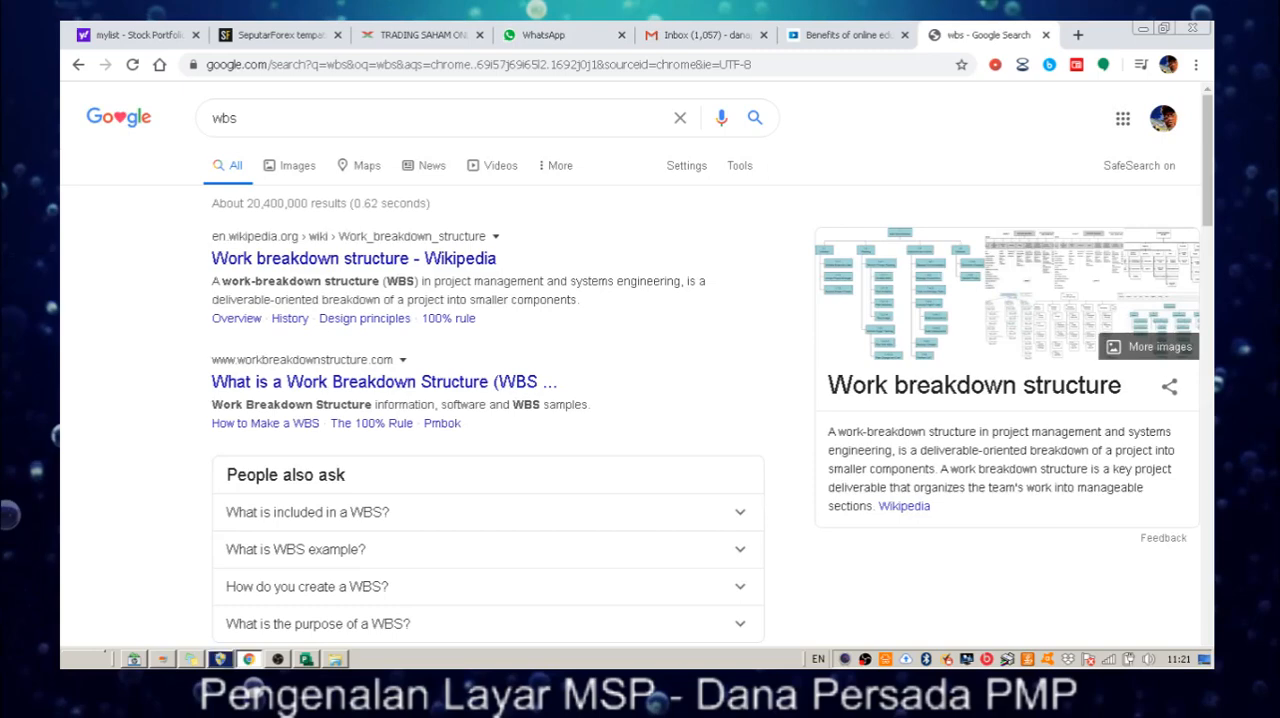
click(290, 166)
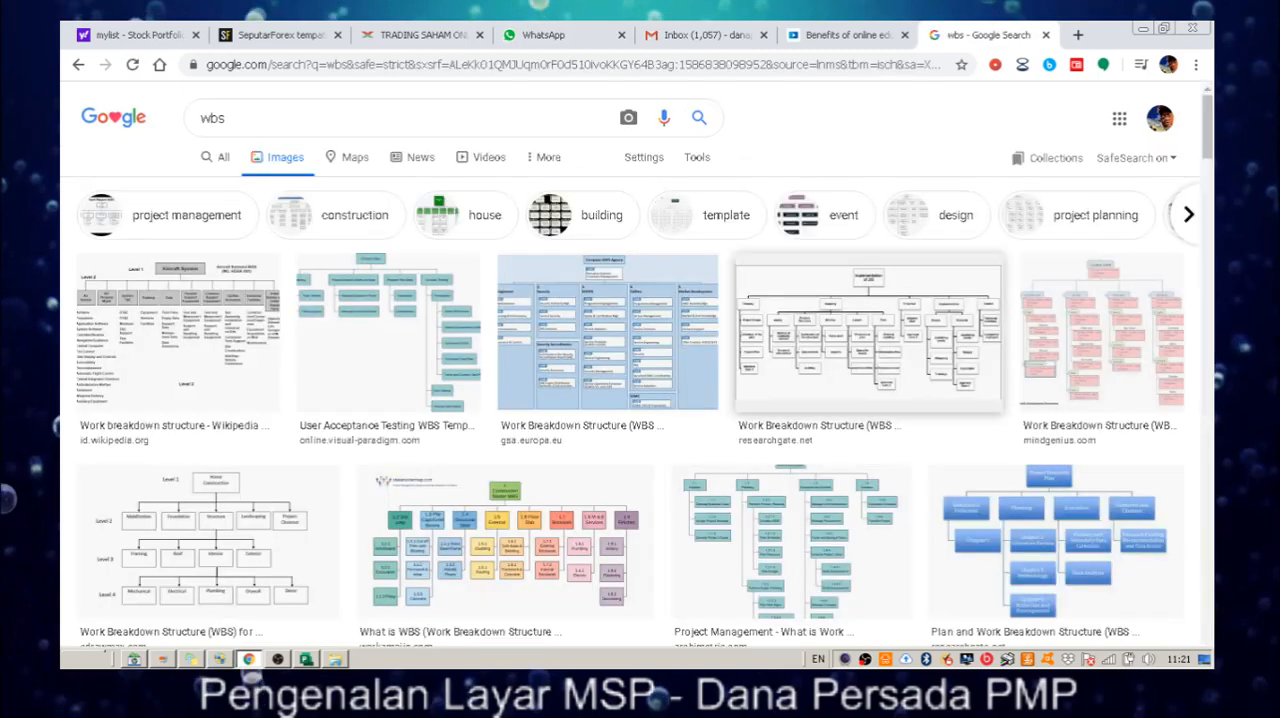
Open the ResearchGate page of the "Implementation of JIS" work breakdown structure image and examine the diagram's levels.
click(868, 330)
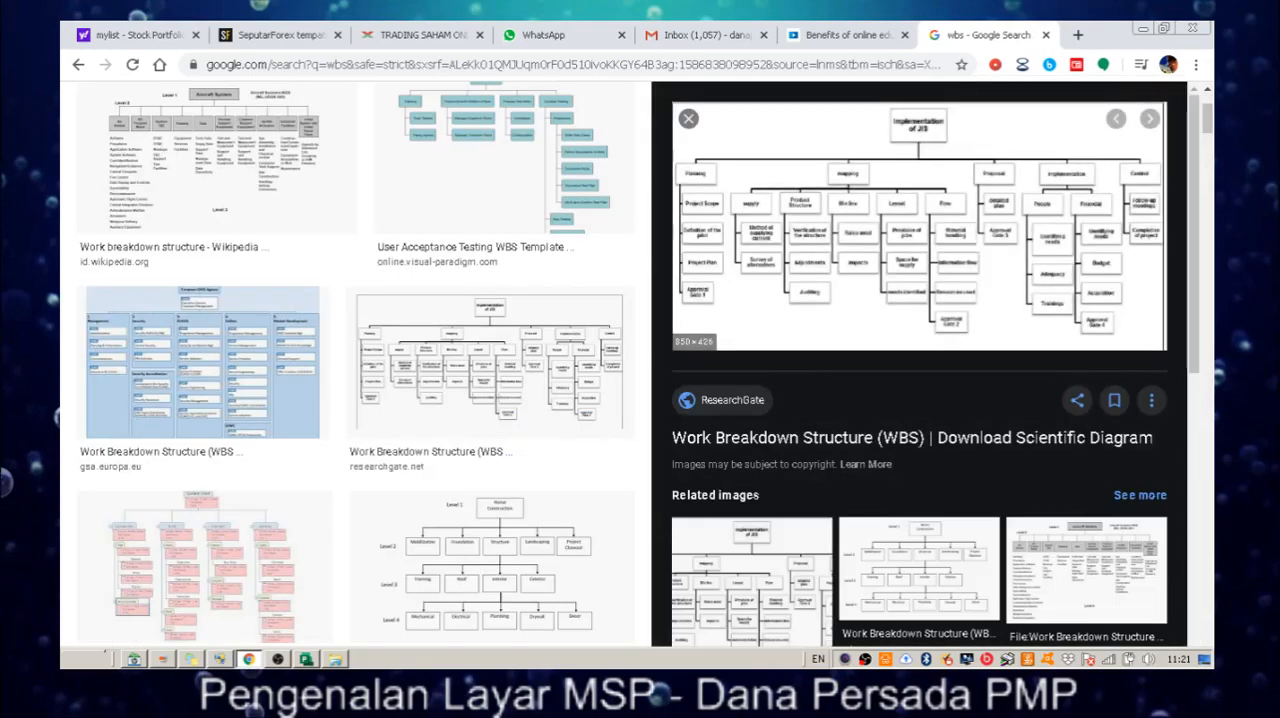
click(868, 330)
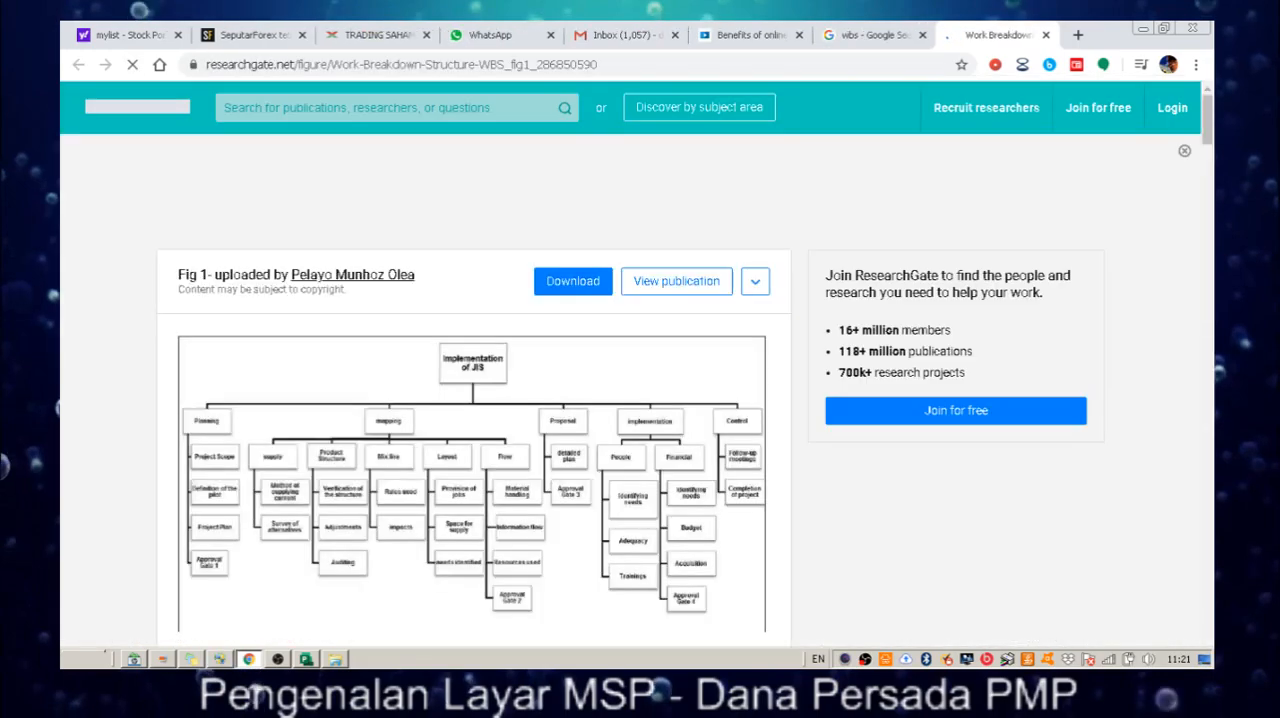
scroll(868, 330, down, 1)
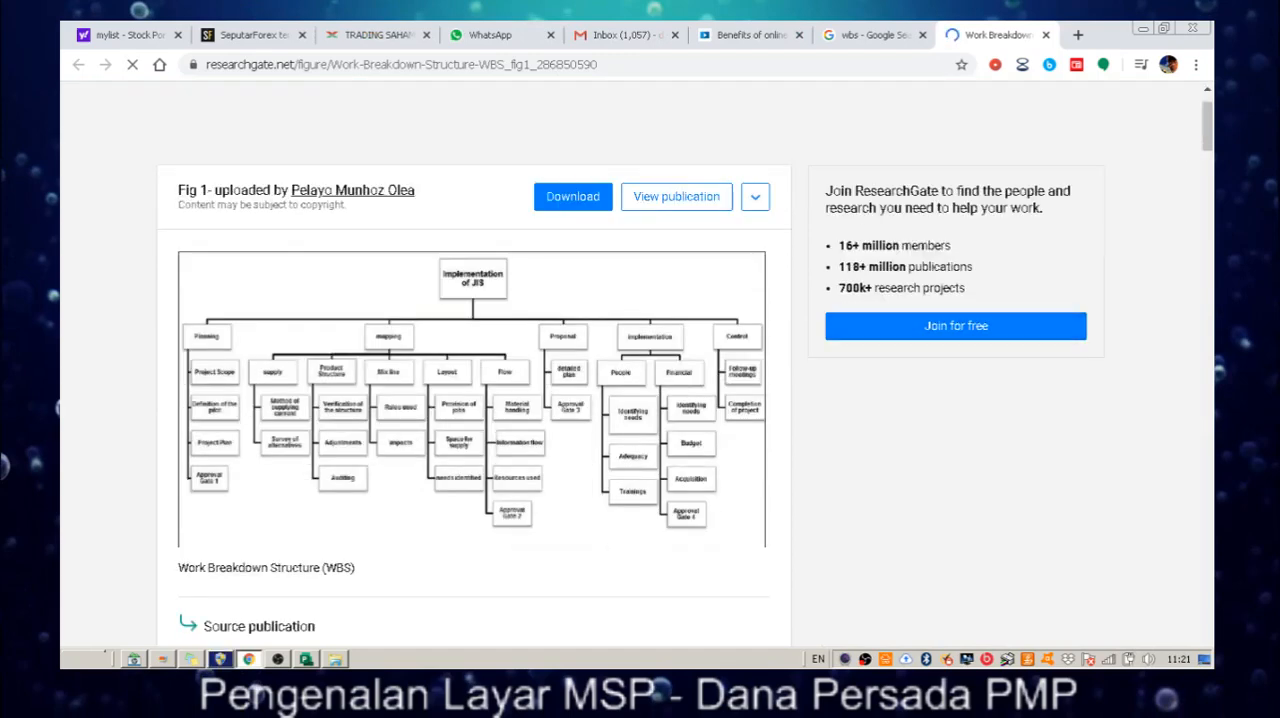
scroll(475, 400, down, 1)
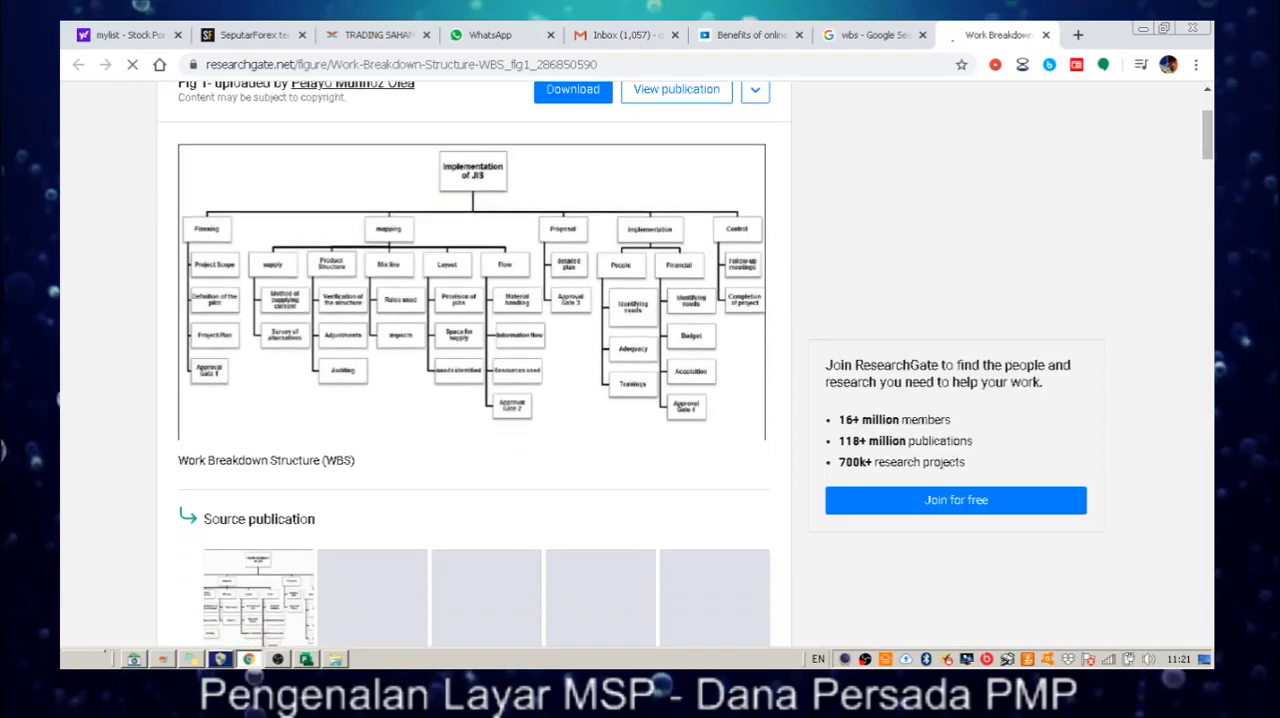